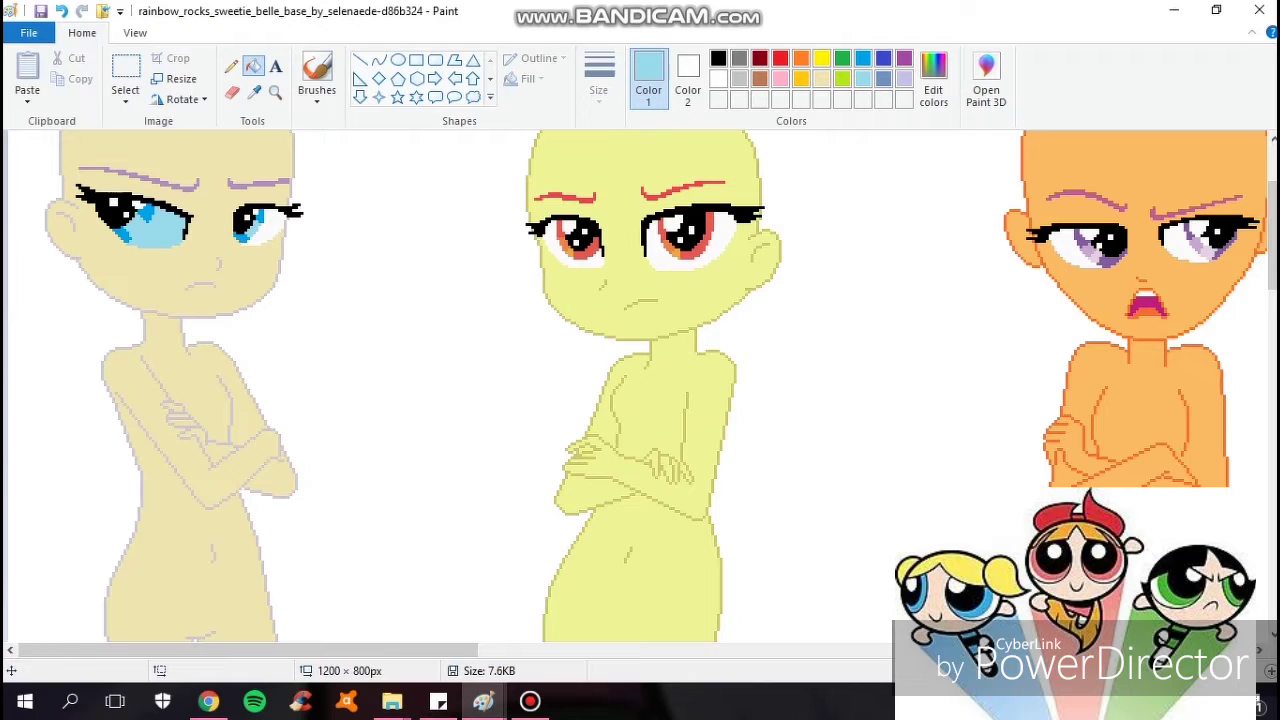
Undo the light blue fill in the left figure's eye white and fill her eyebrows with black
{"action": "key", "text": "ctrl+z"}
{"action": "key", "text": "ctrl+y"}
{"action": "key", "text": "ctrl+z"}
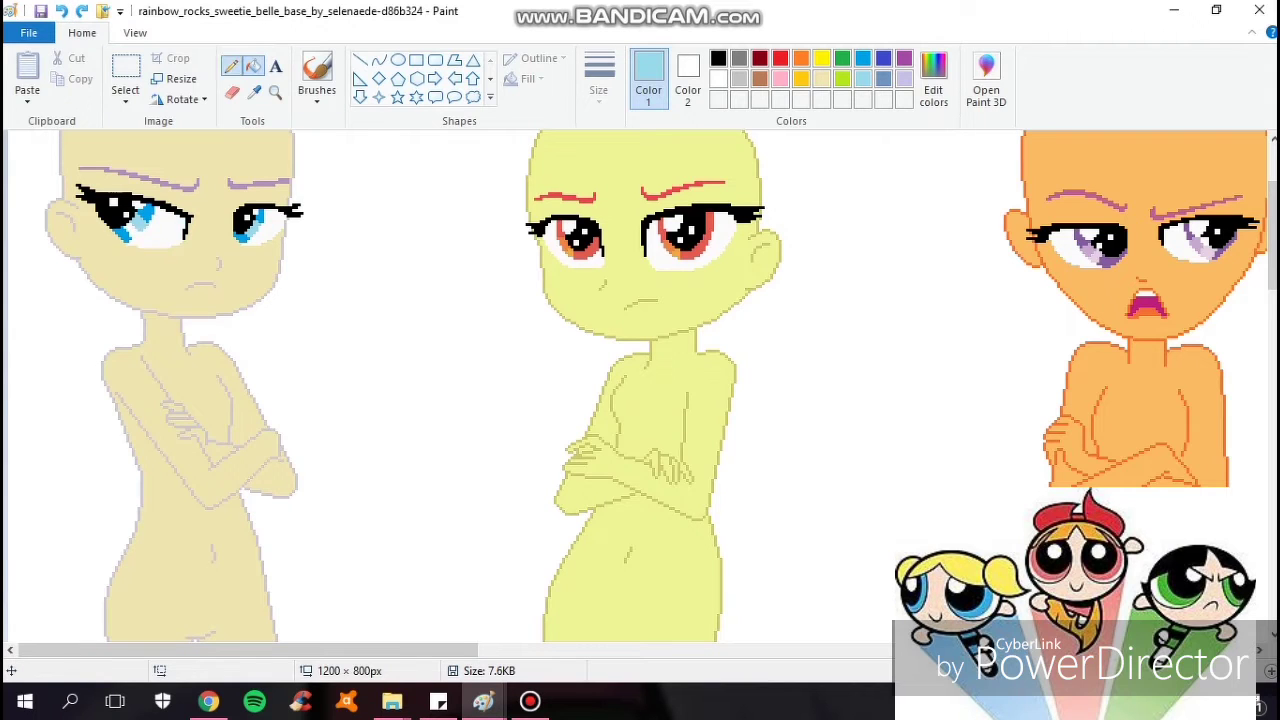
{"action": "left_click", "coordinate": [253, 66]}
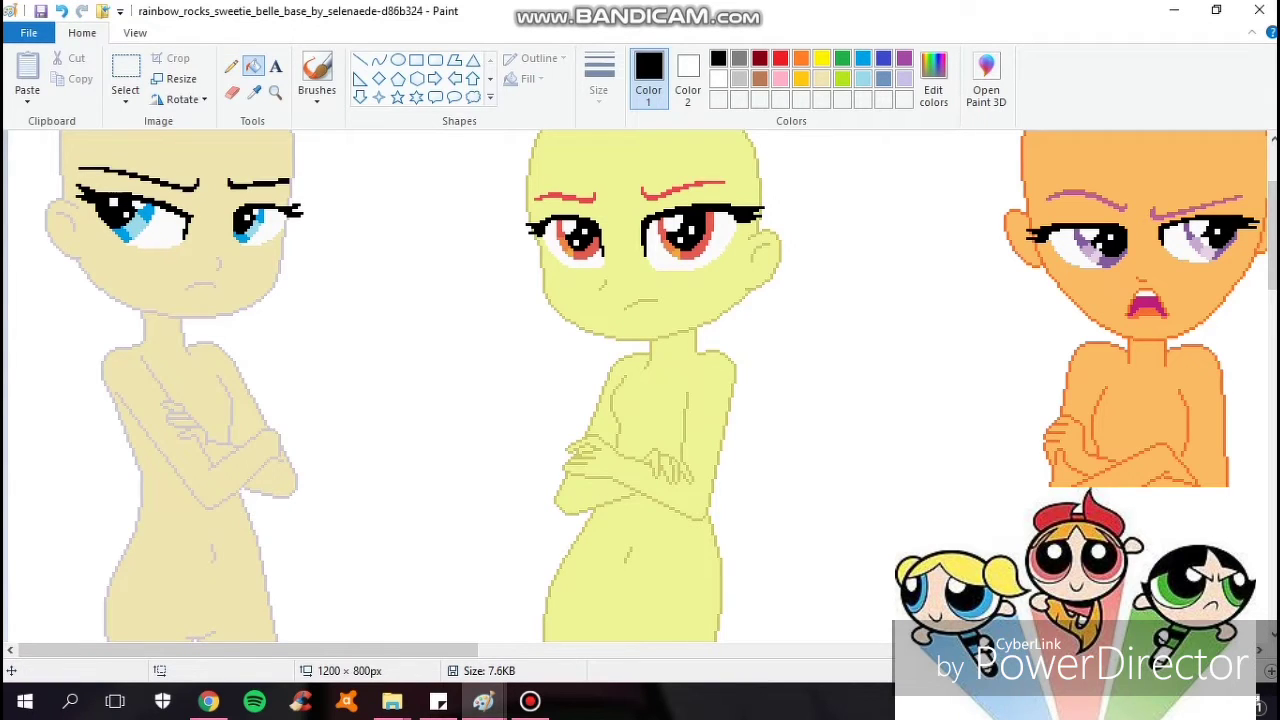
Erase the left figure's mouth with the skin color and redraw it as a thin curved smile
{"action": "left_click", "coordinate": [232, 91]}
{"action": "left_click", "coordinate": [821, 79]}
{"action": "left_click", "coordinate": [688, 80]}
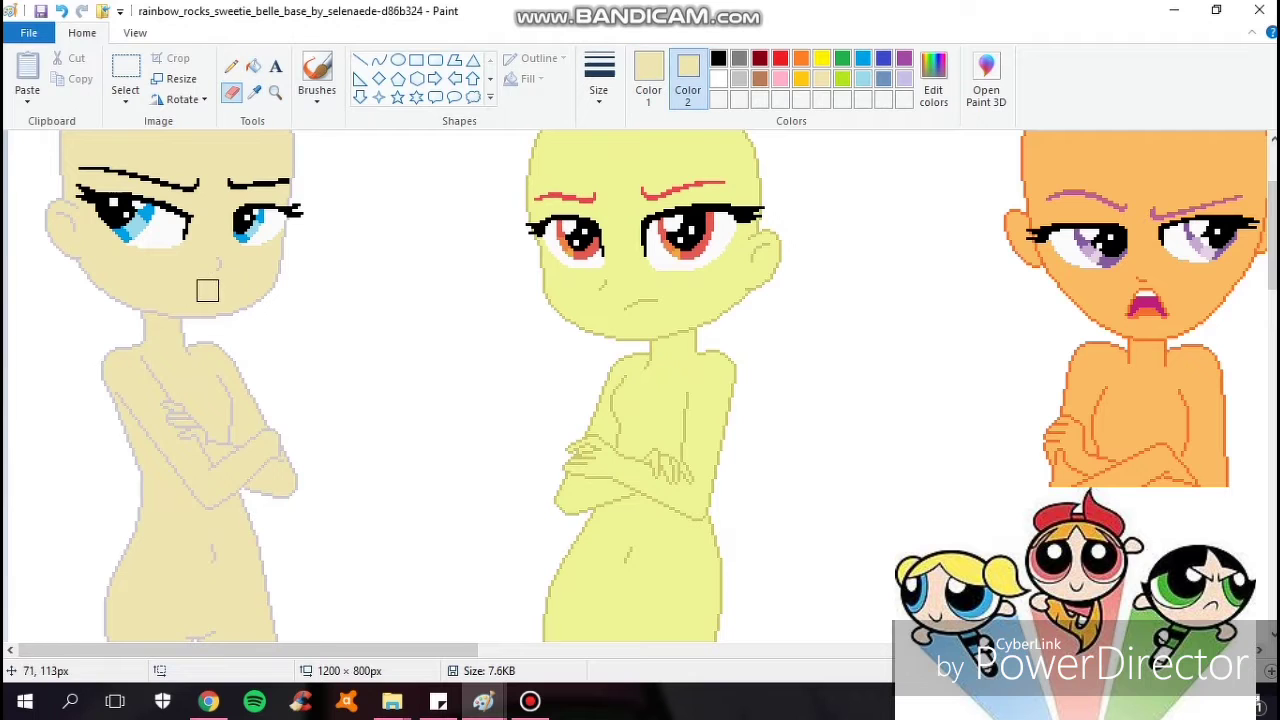
{"action": "left_click", "coordinate": [379, 60]}
{"action": "left_click", "coordinate": [598, 80]}
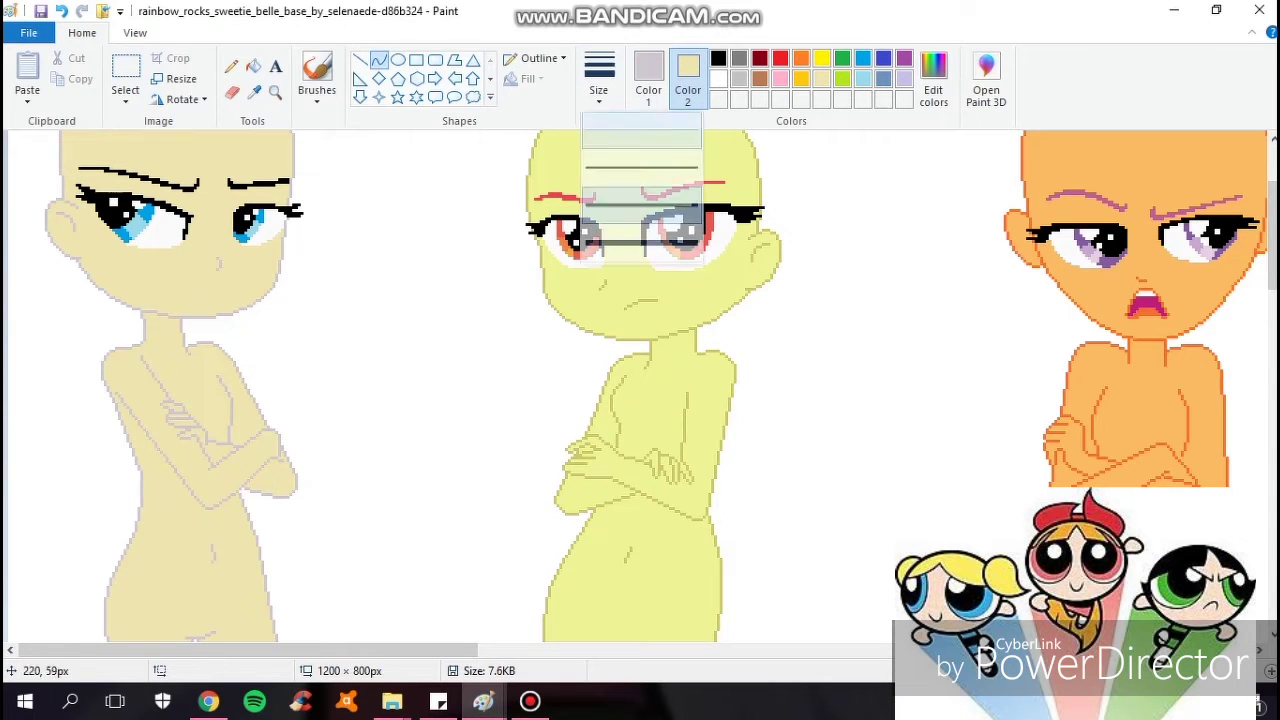
{"action": "left_click_drag", "start_coordinate": [188, 293], "coordinate": [209, 287]}
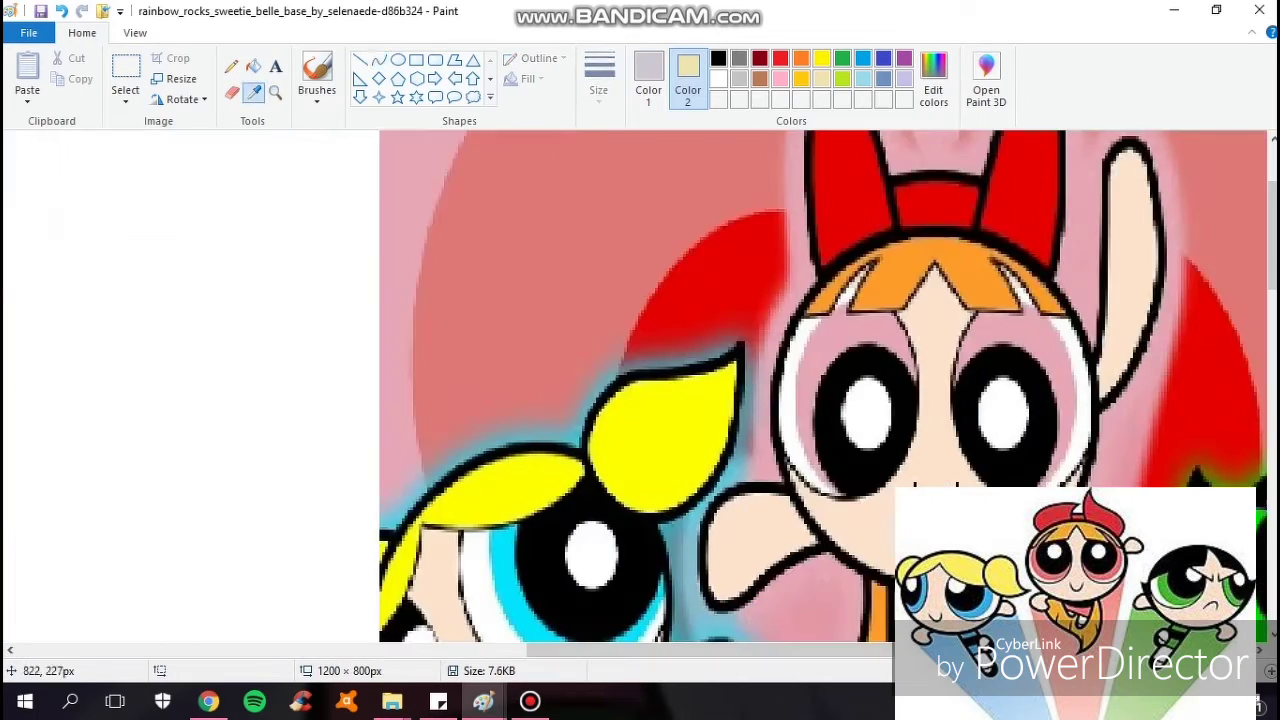
Add a custom olive color for the hair outline and set the line thickness of the Curve tool
{"action": "left_click", "coordinate": [933, 90]}
{"action": "left_click", "coordinate": [469, 474]}
{"action": "left_click", "coordinate": [933, 90]}
{"action": "left_click", "coordinate": [460, 474]}
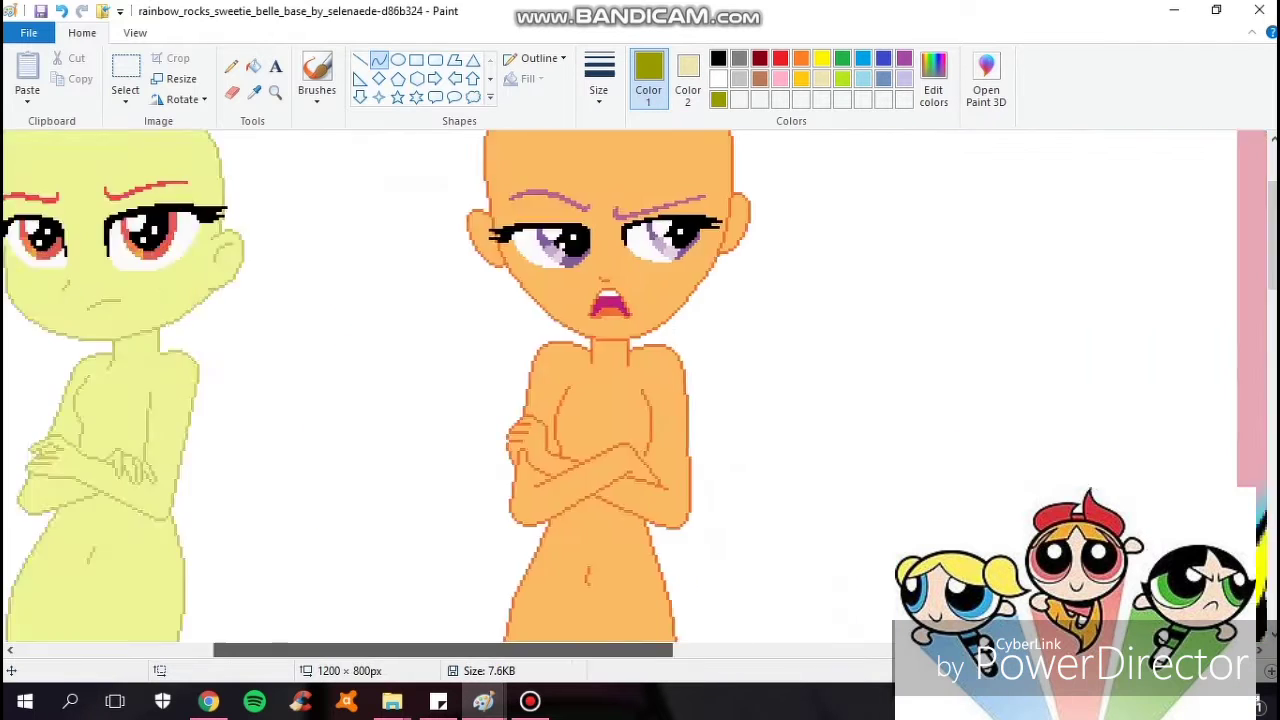
{"action": "scroll", "coordinate": [640, 390], "scroll_direction": "up", "scroll_amount": 3}
{"action": "left_click", "coordinate": [598, 80]}
{"action": "left_click", "coordinate": [641, 131]}
{"action": "left_click_drag", "start_coordinate": [105, 225], "coordinate": [288, 250]}
{"action": "key", "text": "ctrl+z"}
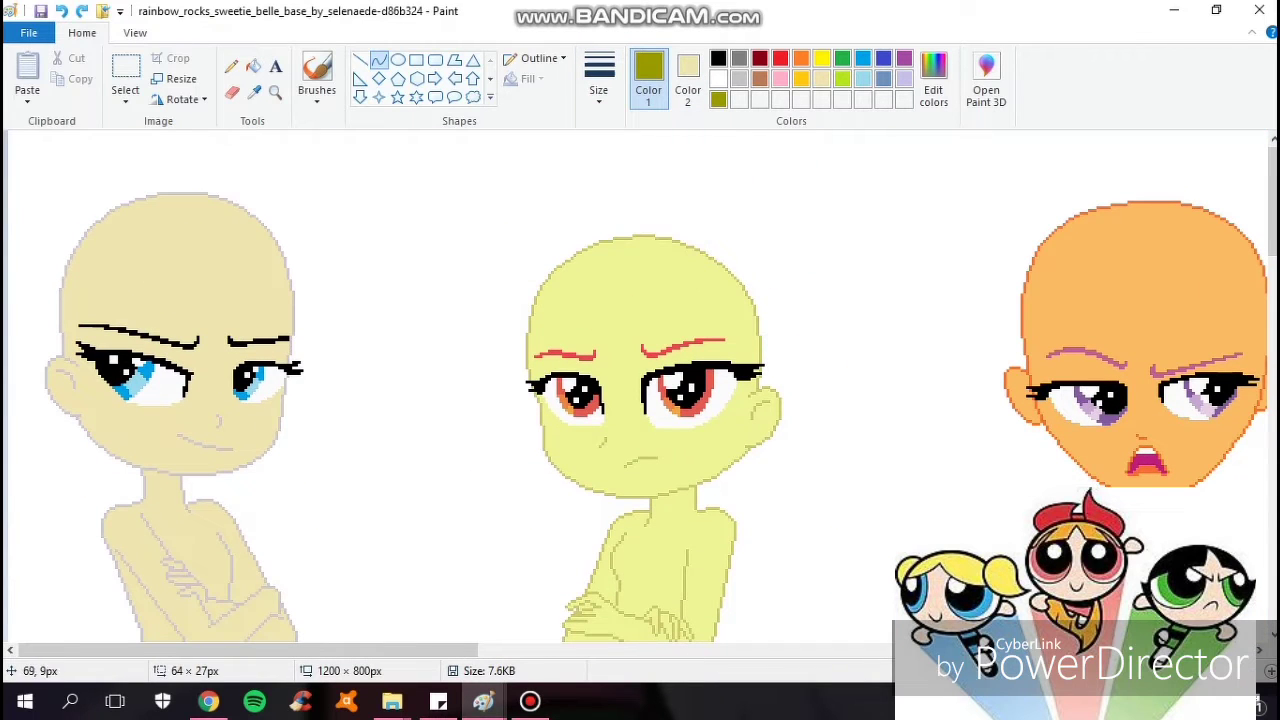
{"action": "left_click_drag", "start_coordinate": [186, 194], "coordinate": [294, 300]}
{"action": "left_click_drag", "start_coordinate": [240, 247], "coordinate": [280, 224]}
{"action": "mouse_move", "coordinate": [298, 305]}
{"action": "left_mouse_down"}
{"action": "mouse_move", "coordinate": [194, 224]}
{"action": "mouse_move", "coordinate": [76, 298]}
{"action": "mouse_move", "coordinate": [56, 328]}
{"action": "left_mouse_up"}
{"action": "mouse_move", "coordinate": [186, 190]}
{"action": "left_mouse_down"}
{"action": "mouse_move", "coordinate": [73, 240]}
{"action": "mouse_move", "coordinate": [56, 217]}
{"action": "mouse_move", "coordinate": [75, 197]}
{"action": "left_mouse_up"}
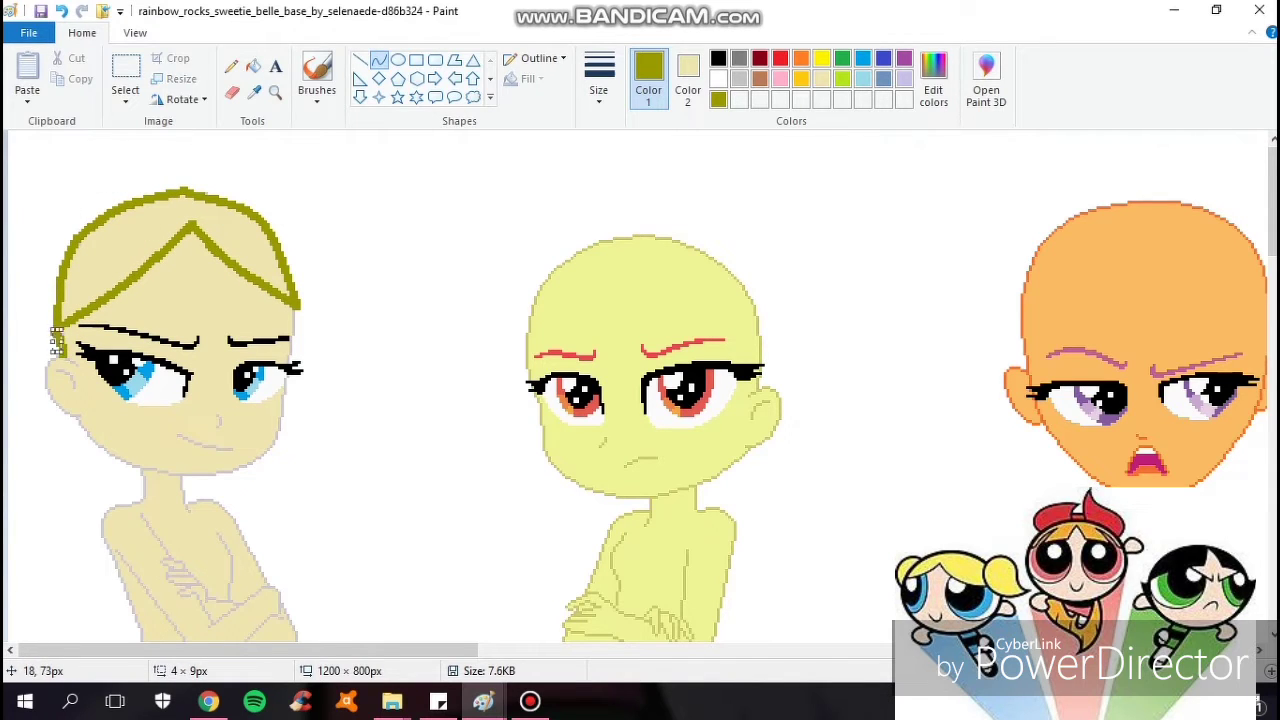
{"action": "key", "text": "ctrl+z"}
{"action": "key", "text": "ctrl+z"}
{"action": "key", "text": "ctrl+z"}
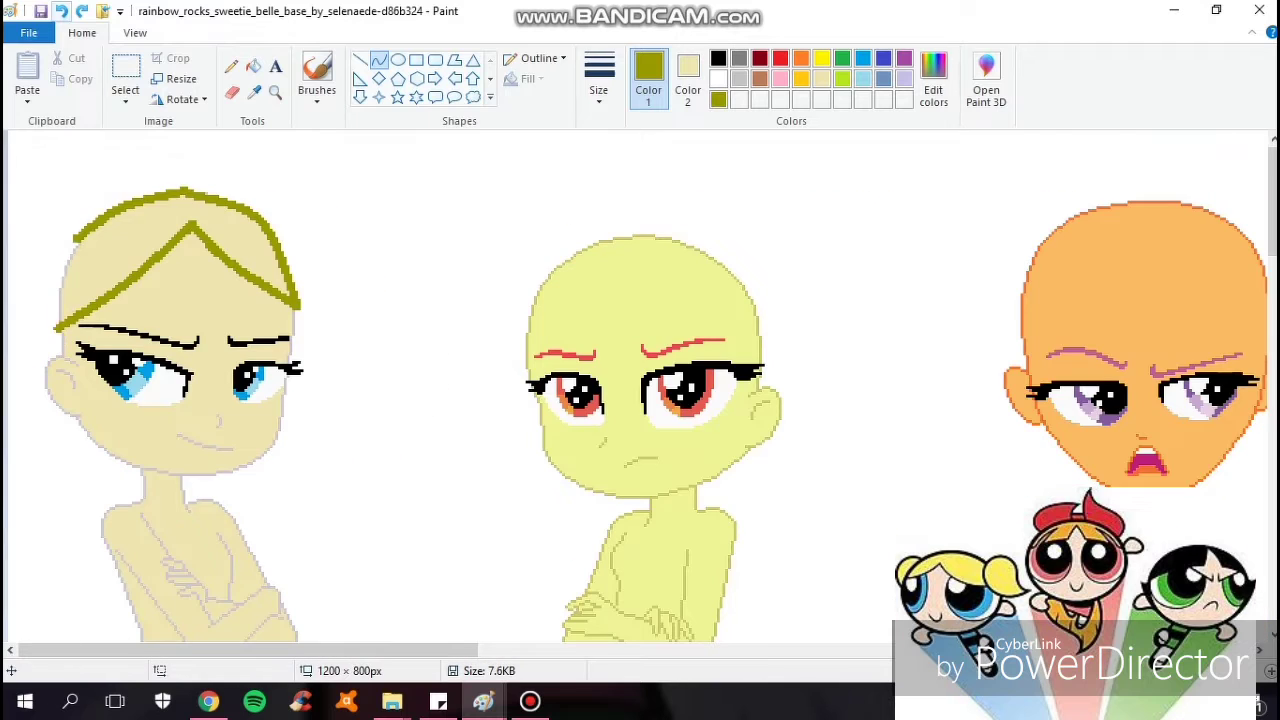
Outline the hair around the left figure's head with olive curves and draw a center-parted fringe across the forehead
{"action": "left_click_drag", "start_coordinate": [243, 208], "coordinate": [292, 340]}
{"action": "left_click_drag", "start_coordinate": [270, 270], "coordinate": [296, 255]}
{"action": "left_click_drag", "start_coordinate": [250, 207], "coordinate": [57, 294]}
{"action": "left_click_drag", "start_coordinate": [130, 250], "coordinate": [140, 195]}
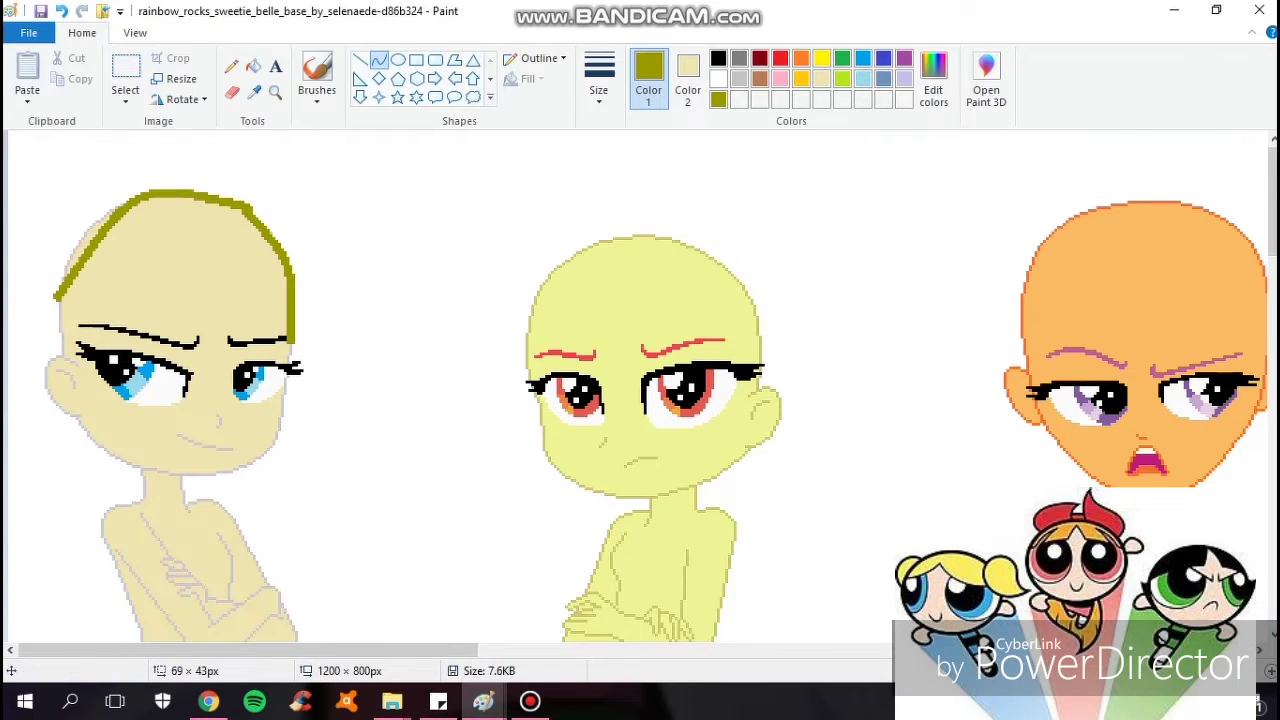
{"action": "key", "text": "ctrl+z"}
{"action": "left_click_drag", "start_coordinate": [248, 208], "coordinate": [93, 218]}
{"action": "left_click_drag", "start_coordinate": [170, 210], "coordinate": [173, 183]}
{"action": "left_click_drag", "start_coordinate": [93, 218], "coordinate": [57, 355]}
{"action": "left_click_drag", "start_coordinate": [62, 300], "coordinate": [56, 290]}
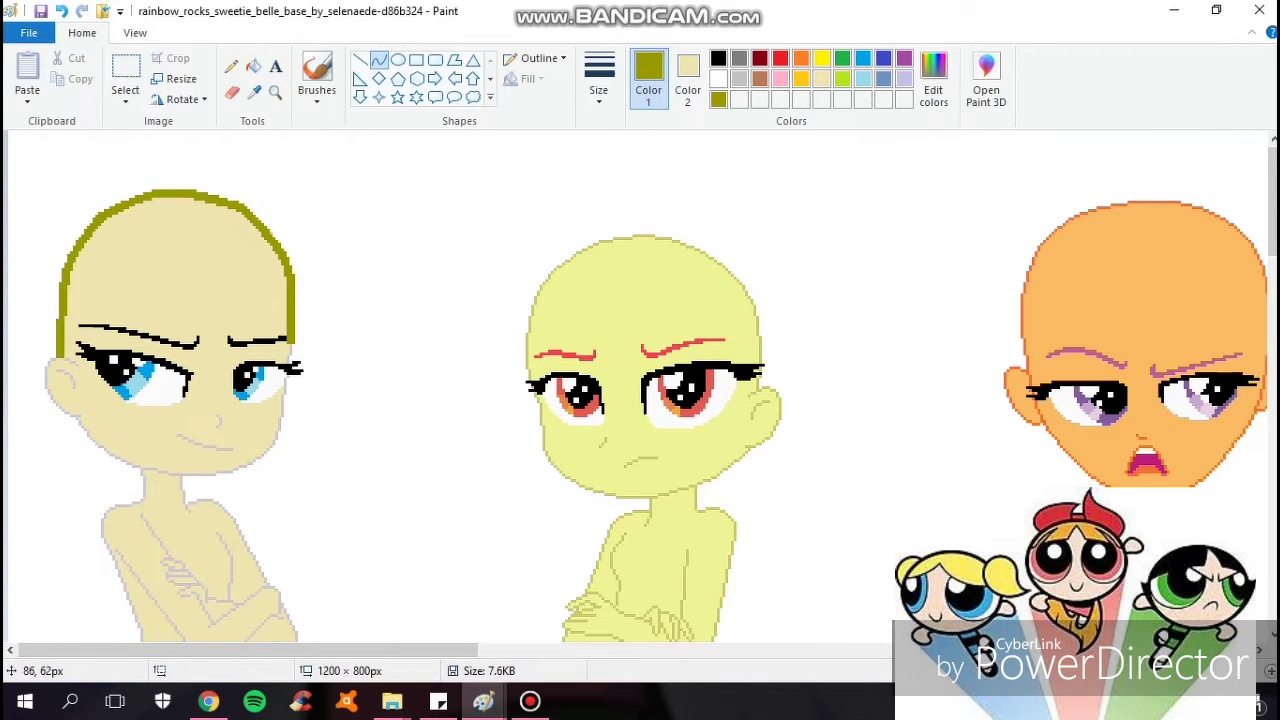
{"action": "mouse_move", "coordinate": [292, 340]}
{"action": "left_mouse_down"}
{"action": "mouse_move", "coordinate": [186, 255]}
{"action": "mouse_move", "coordinate": [87, 350]}
{"action": "left_mouse_up"}
Undo the first pigtail stroke and draw a hair tie of two blue ellipses where the pigtail starts
{"action": "left_click_drag", "start_coordinate": [256, 210], "coordinate": [357, 251]}
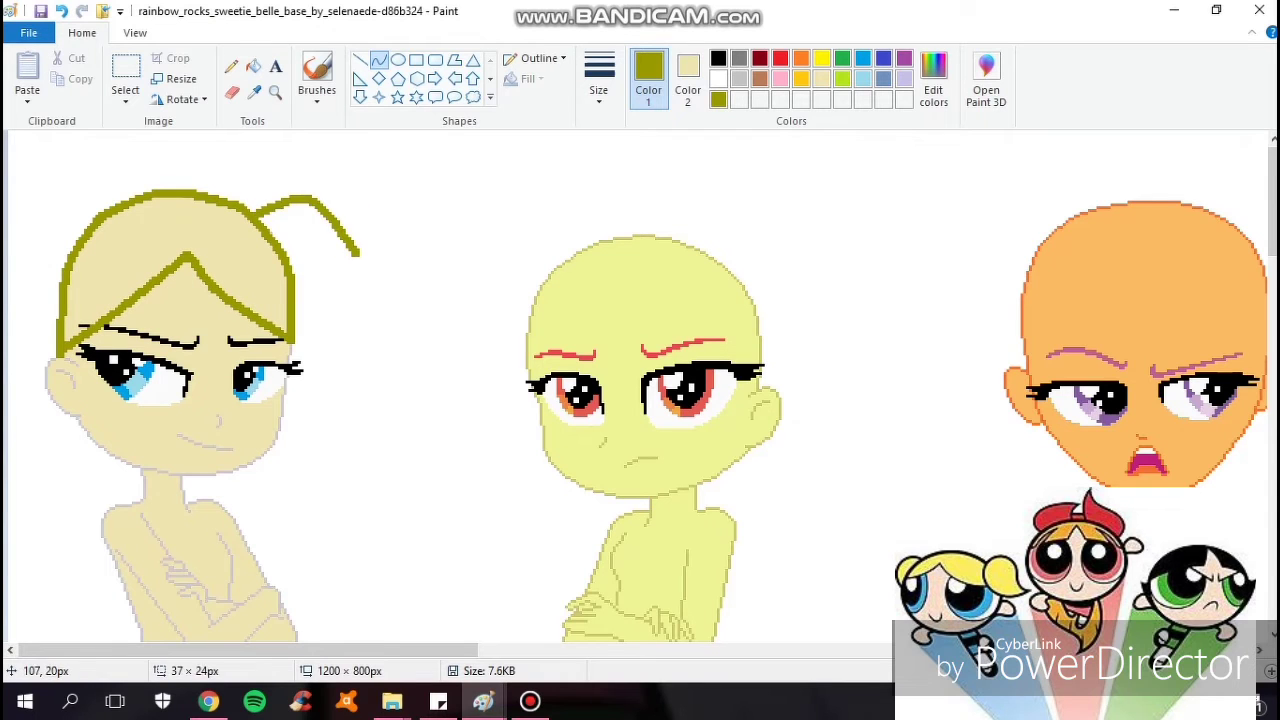
{"action": "key", "text": "ctrl+z"}
{"action": "left_click", "coordinate": [863, 58]}
{"action": "left_click", "coordinate": [398, 59]}
{"action": "left_click_drag", "start_coordinate": [247, 203], "coordinate": [306, 262]}
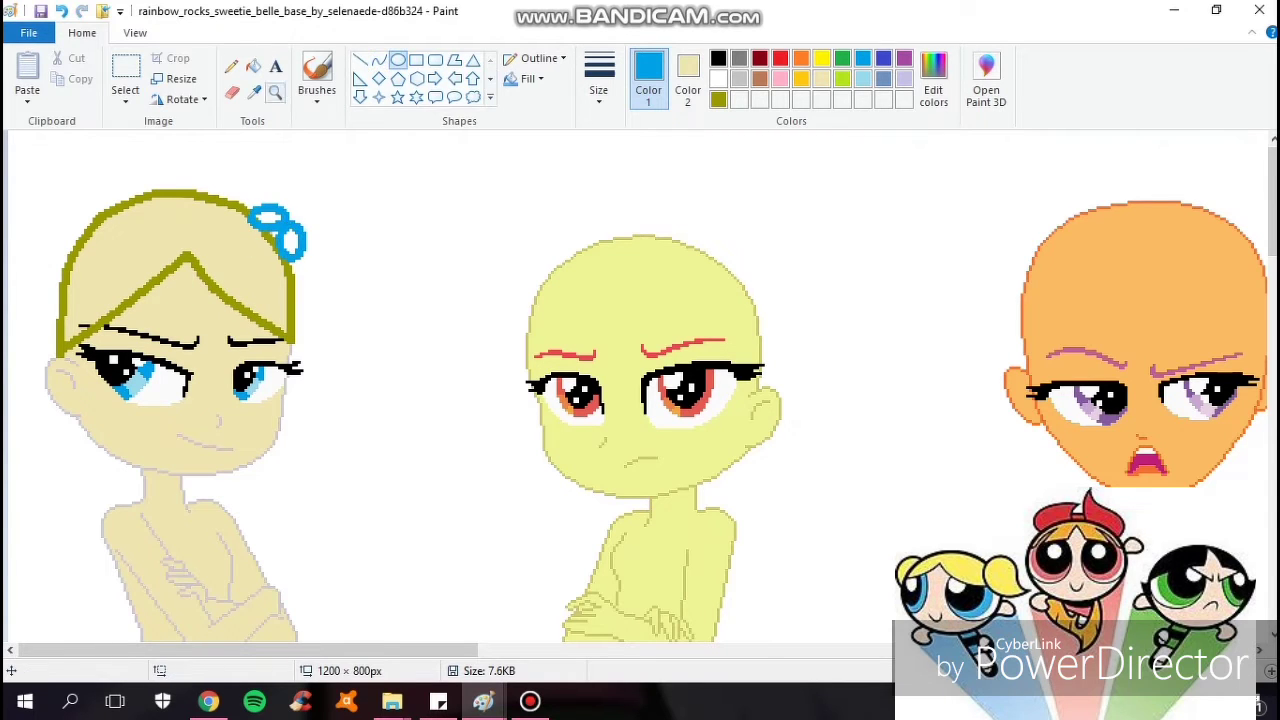
Draw the olive outline of a pointed pigtail extending from the blue hair tie
{"action": "left_click", "coordinate": [379, 60]}
{"action": "left_click_drag", "start_coordinate": [288, 205], "coordinate": [378, 276]}
{"action": "left_click_drag", "start_coordinate": [335, 235], "coordinate": [330, 185]}
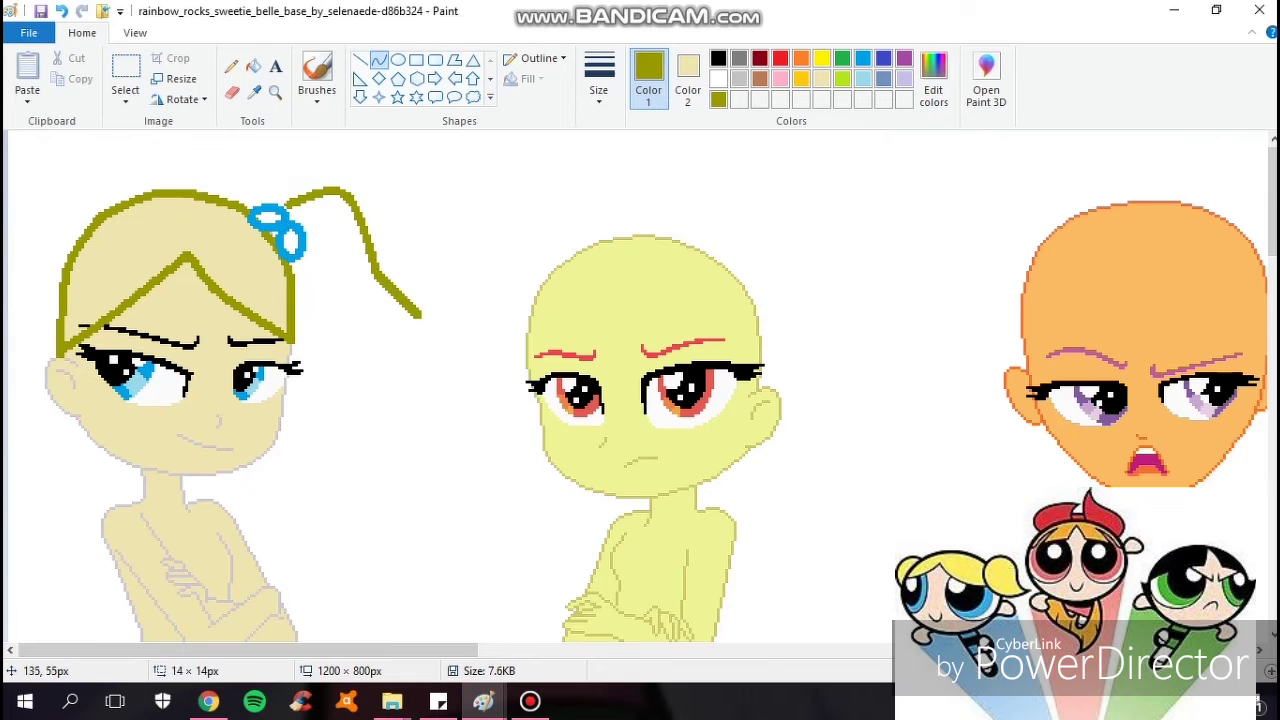
{"action": "left_click_drag", "start_coordinate": [355, 352], "coordinate": [289, 226]}
{"action": "left_click_drag", "start_coordinate": [357, 271], "coordinate": [350, 342]}
{"action": "left_click", "coordinate": [231, 66]}
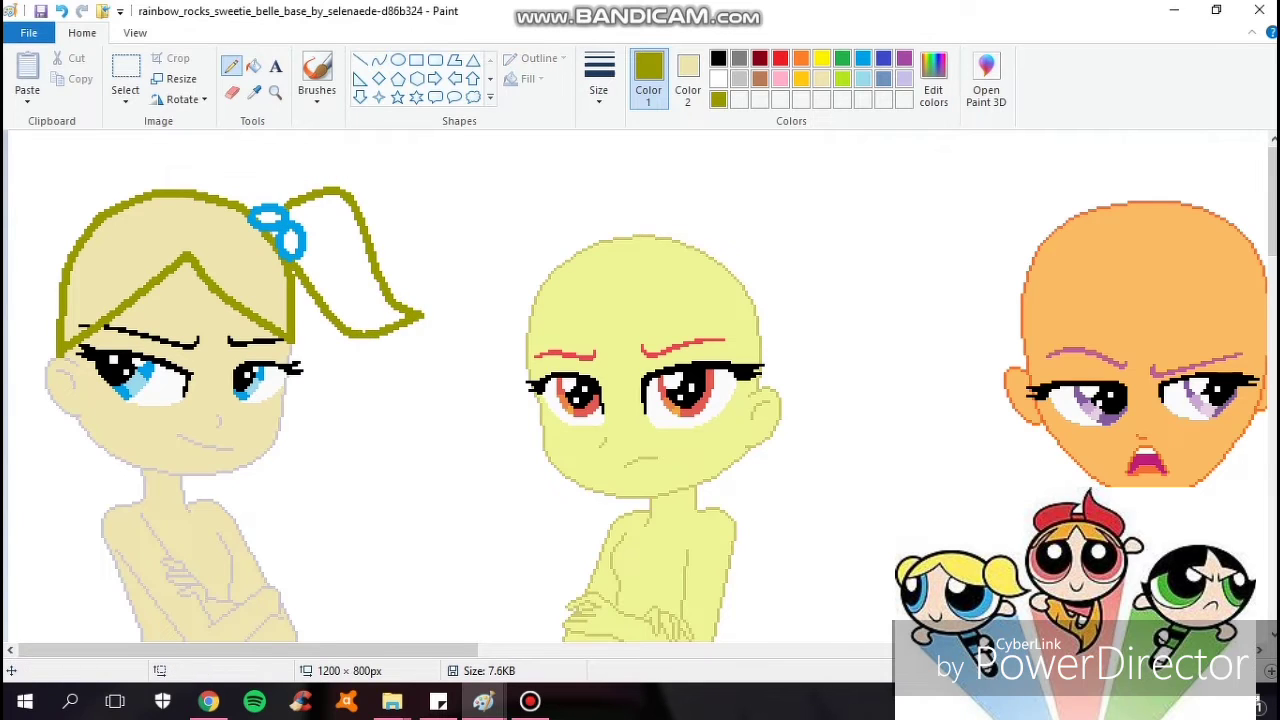
Draw a matching blue hair tie and olive pigtail on the other side of the left figure's head
{"action": "left_click", "coordinate": [862, 59]}
{"action": "left_click", "coordinate": [398, 60]}
{"action": "mouse_move", "coordinate": [72, 224]}
{"action": "left_mouse_down"}
{"action": "mouse_move", "coordinate": [95, 244]}
{"action": "mouse_move", "coordinate": [10, 228]}
{"action": "left_mouse_up"}
{"action": "left_click", "coordinate": [379, 60]}
{"action": "left_click_drag", "start_coordinate": [45, 218], "coordinate": [40, 186]}
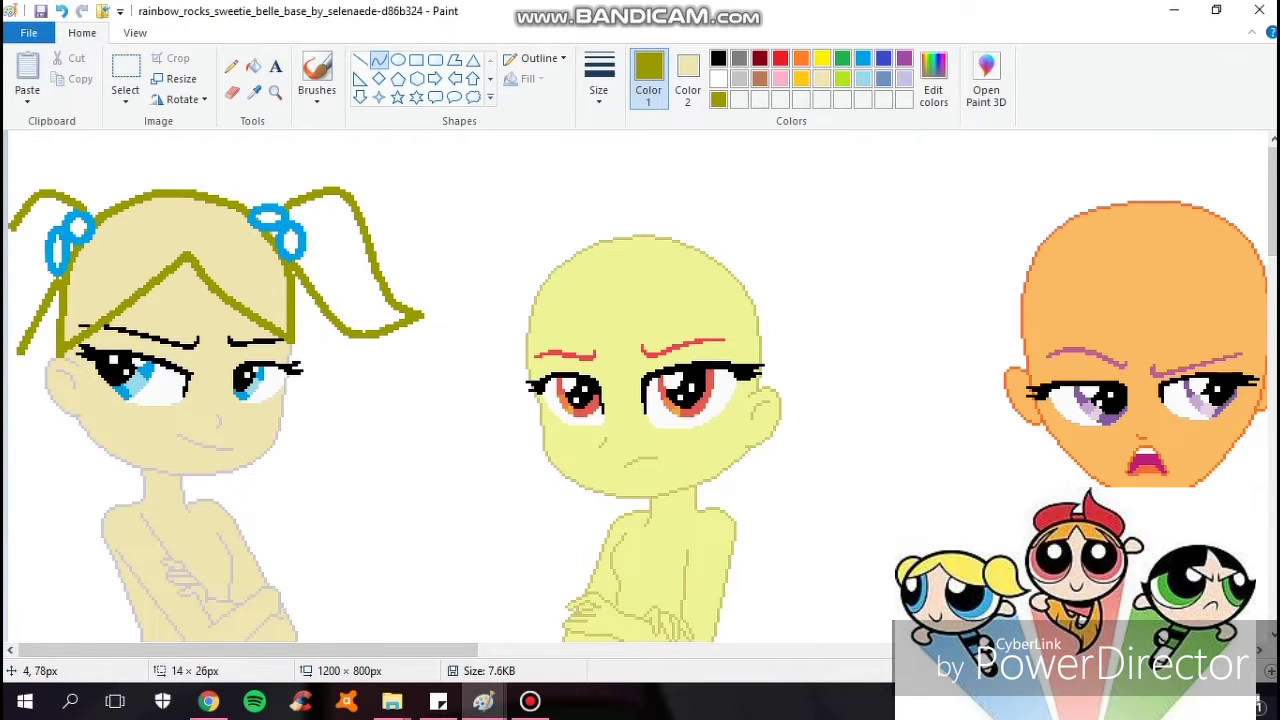
{"action": "left_click_drag", "start_coordinate": [17, 369], "coordinate": [11, 324]}
{"action": "left_click", "coordinate": [17, 327]}
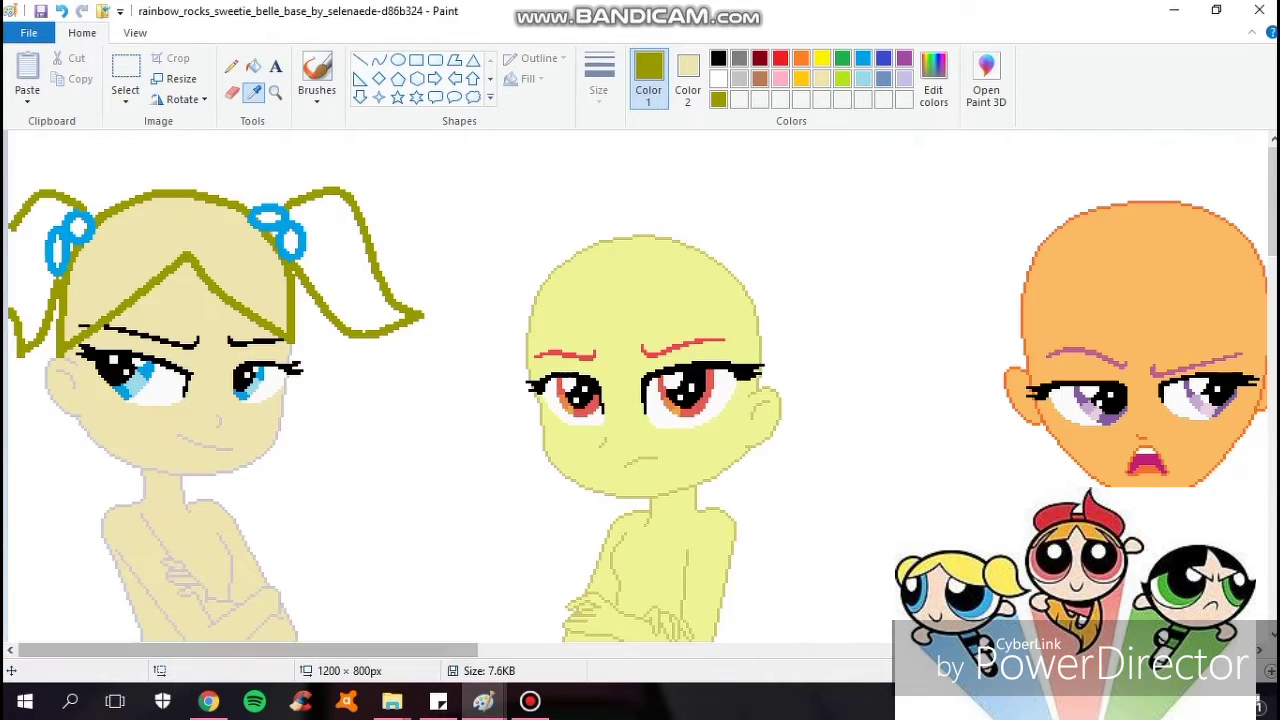
Fill the left figure's hair and pigtails with yellow
{"action": "left_click", "coordinate": [254, 66]}
{"action": "left_click", "coordinate": [821, 58]}
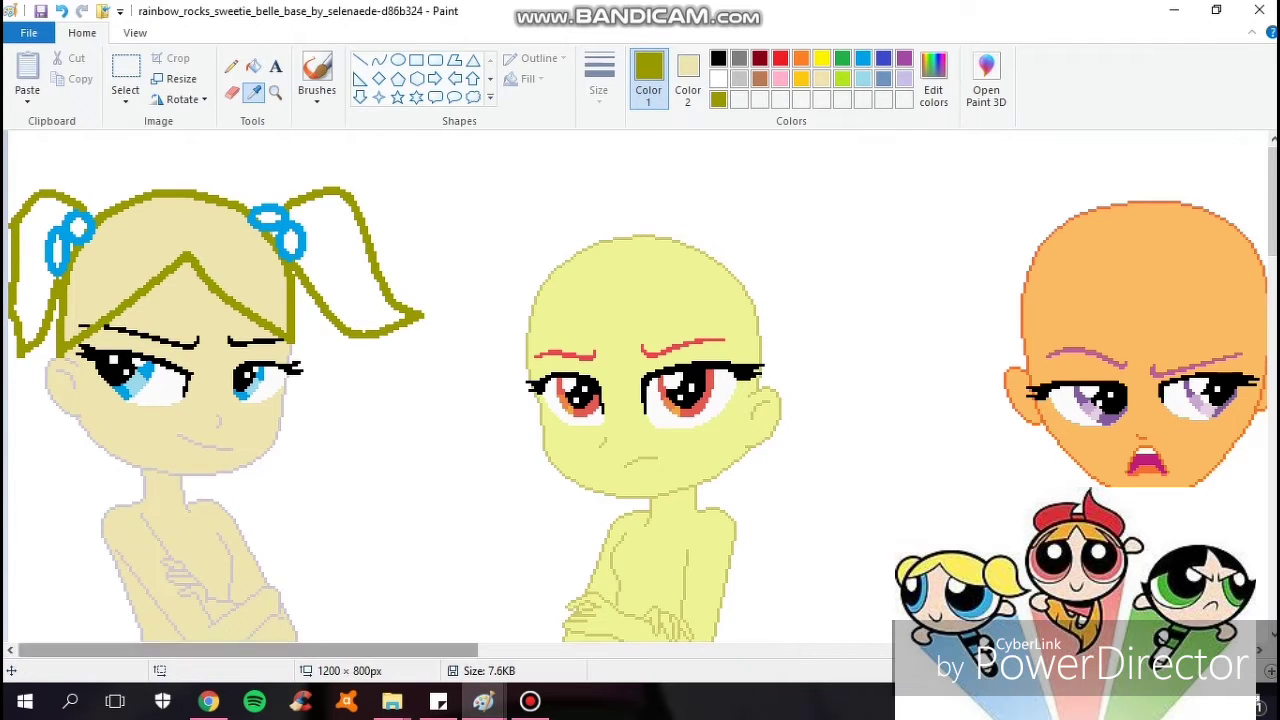
{"action": "mouse_move", "coordinate": [300, 650]}
{"action": "left_mouse_down"}
{"action": "mouse_move", "coordinate": [615, 650]}
{"action": "mouse_move", "coordinate": [300, 650]}
{"action": "left_mouse_up"}
{"action": "left_click", "coordinate": [77, 330]}
{"action": "left_click", "coordinate": [50, 275]}
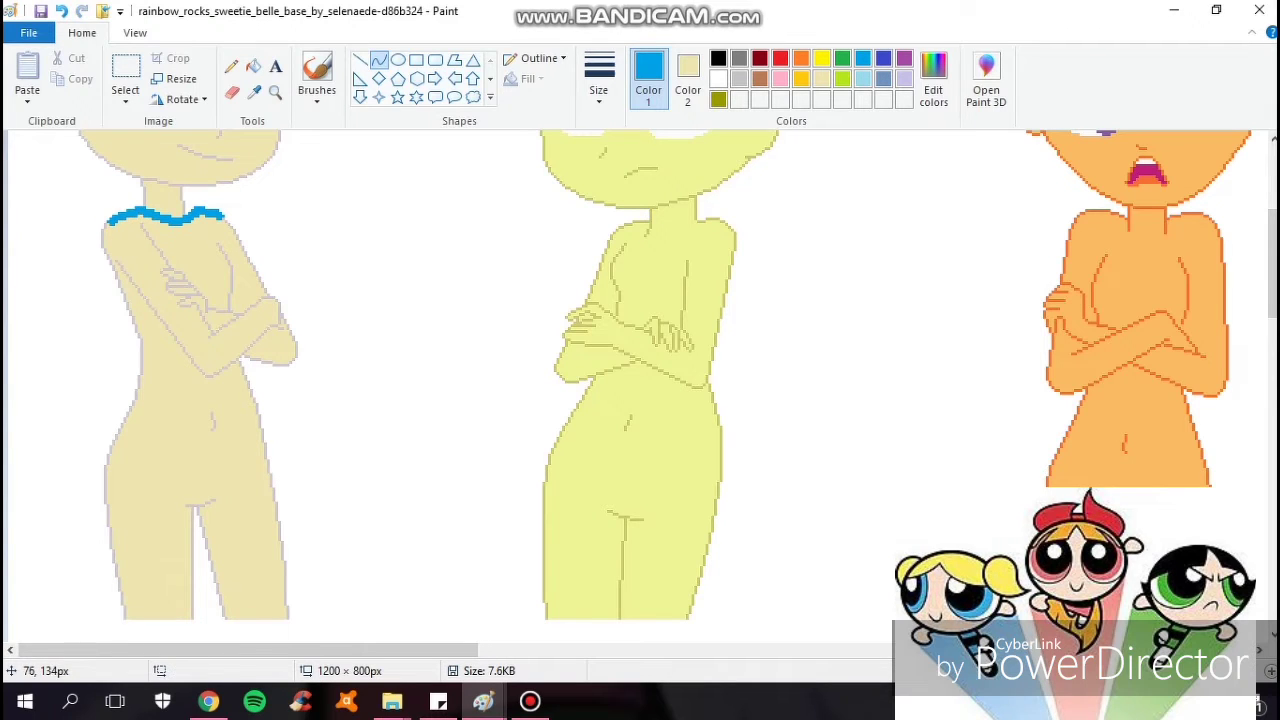
Outline a blue dress on the left figure, following her shoulders, sides and hips down to a straight hem
{"action": "scroll", "coordinate": [189, 325], "scroll_direction": "down", "scroll_amount": 1}
{"action": "mouse_move", "coordinate": [238, 290]}
{"action": "left_mouse_down"}
{"action": "mouse_move", "coordinate": [277, 419]}
{"action": "mouse_move", "coordinate": [288, 548]}
{"action": "mouse_move", "coordinate": [124, 548]}
{"action": "left_mouse_up"}
{"action": "left_click", "coordinate": [159, 548]}
{"action": "left_click", "coordinate": [159, 548]}
{"action": "left_click_drag", "start_coordinate": [134, 322], "coordinate": [124, 548]}
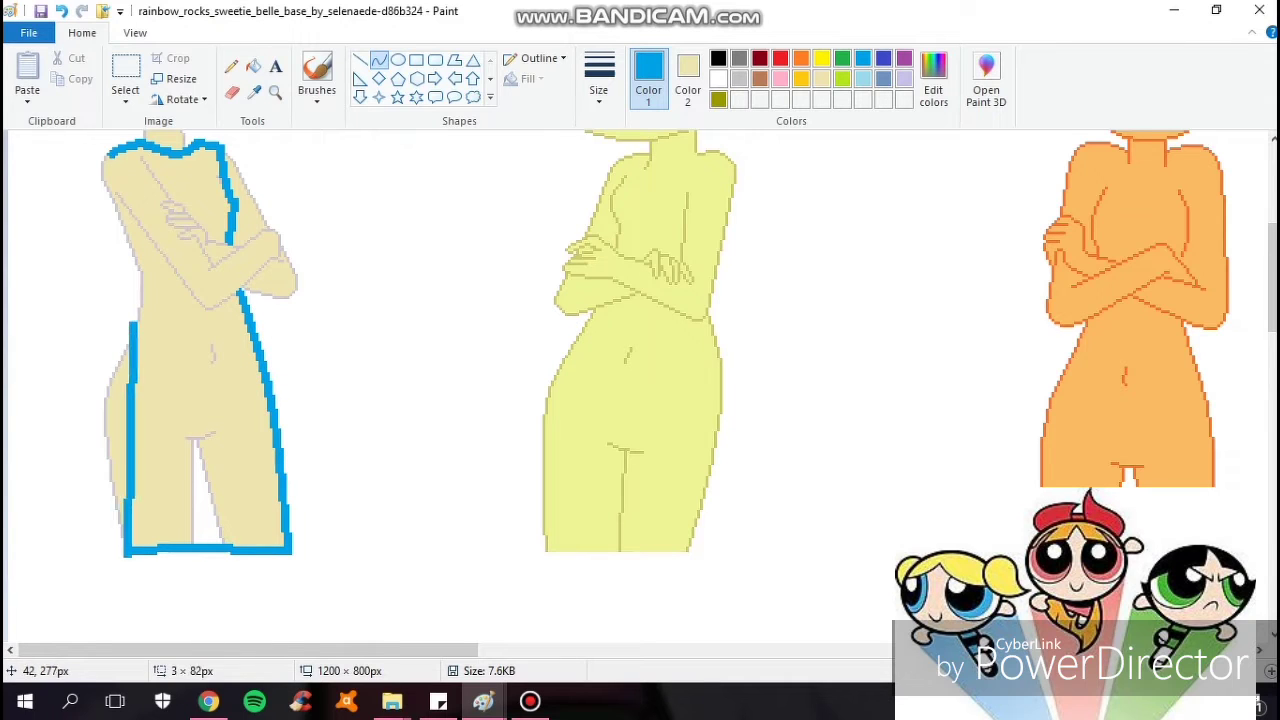
{"action": "left_click_drag", "start_coordinate": [120, 430], "coordinate": [97, 419]}
{"action": "mouse_move", "coordinate": [143, 322]}
{"action": "left_mouse_down"}
{"action": "mouse_move", "coordinate": [107, 154]}
{"action": "mouse_move", "coordinate": [100, 200]}
{"action": "mouse_move", "coordinate": [119, 277]}
{"action": "left_mouse_up"}
{"action": "left_click_drag", "start_coordinate": [116, 211], "coordinate": [97, 153]}
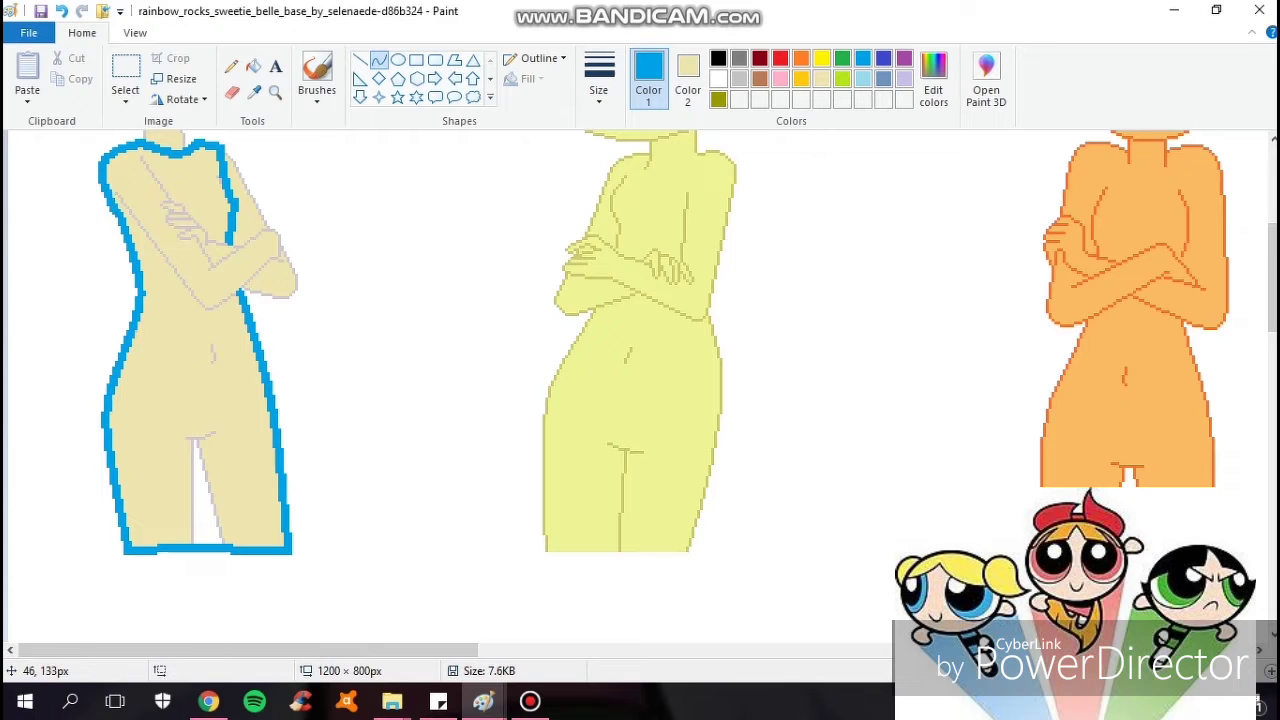
Fill every section of the left figure's dress with light blue, leaving the arms skin-colored
{"action": "left_click", "coordinate": [862, 79]}
{"action": "left_click", "coordinate": [253, 66]}
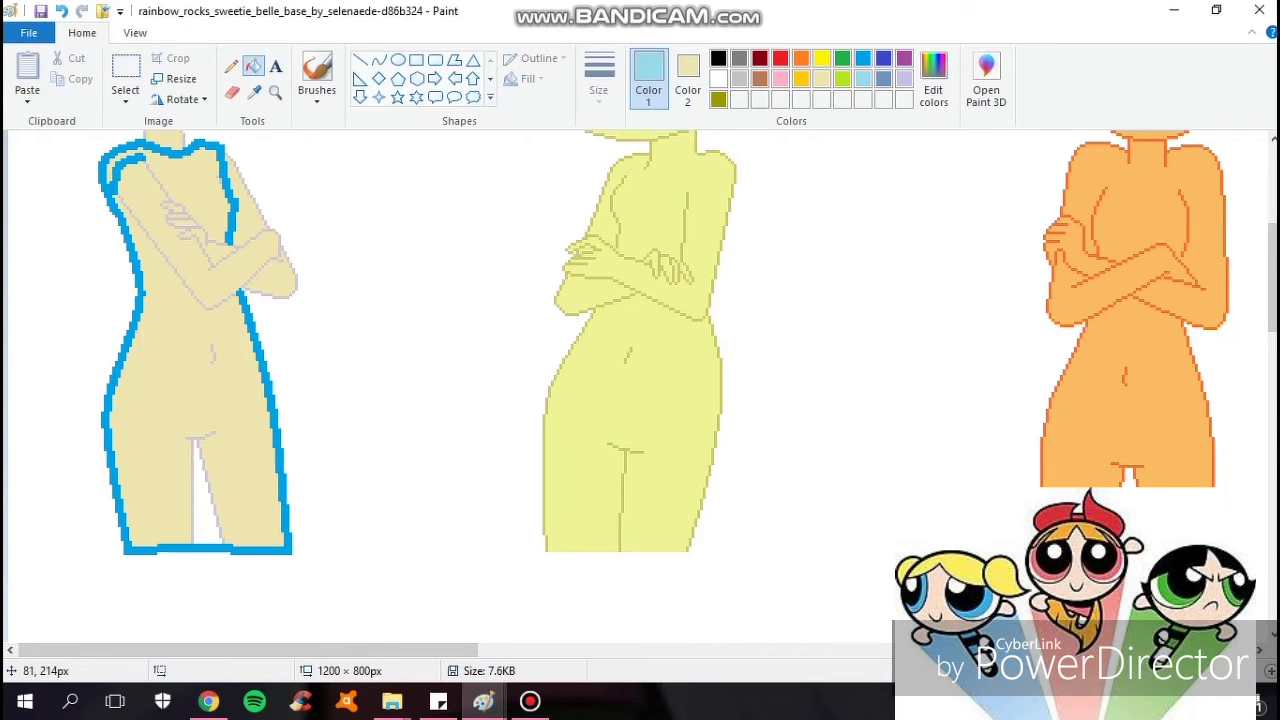
{"action": "left_click", "coordinate": [203, 400]}
{"action": "scroll", "coordinate": [200, 300], "scroll_direction": "up", "scroll_amount": 1}
{"action": "left_click", "coordinate": [380, 230]}
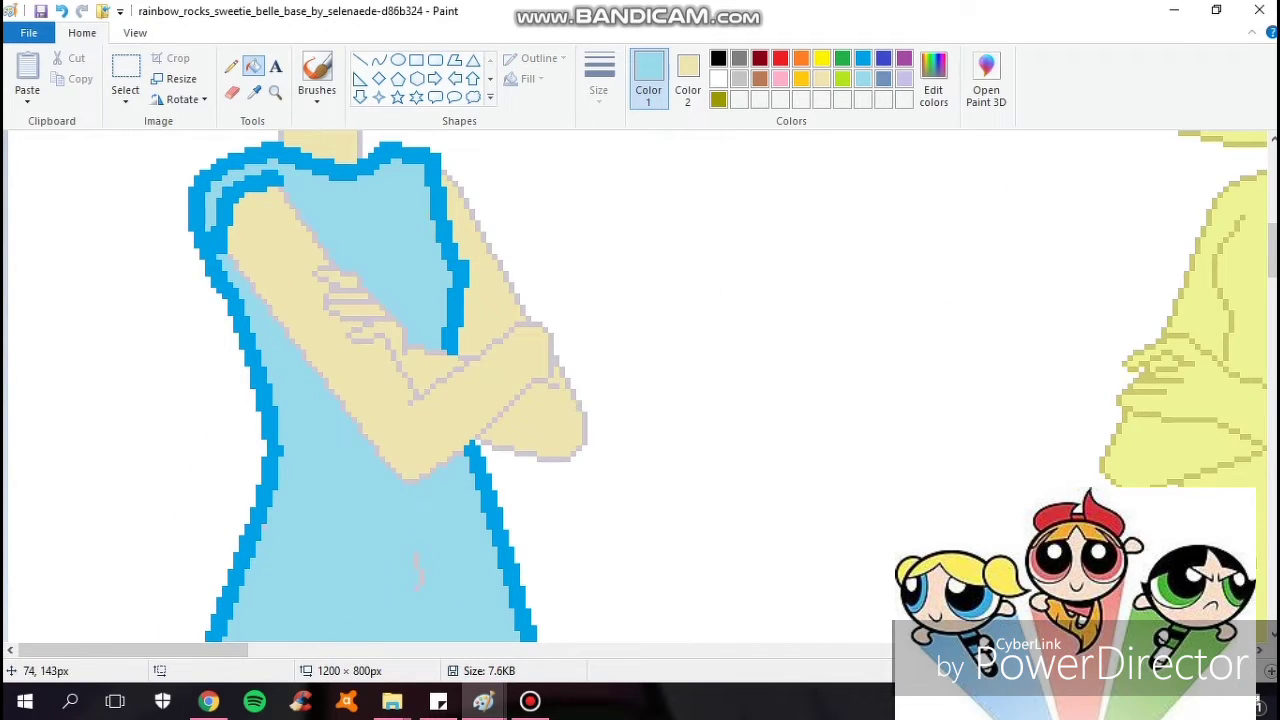
{"action": "scroll", "coordinate": [400, 390], "scroll_direction": "down", "scroll_amount": 3}
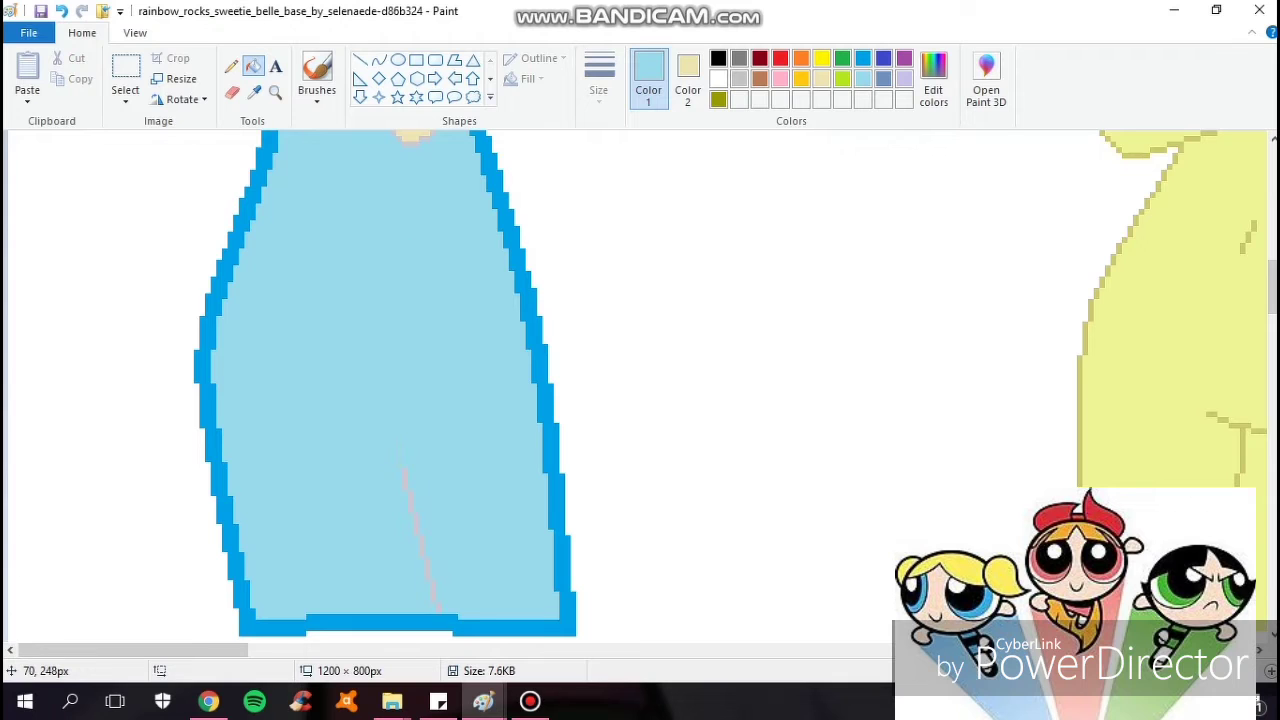
Draw a gray belt with curved edges across the waist of the blue dress
{"action": "scroll", "coordinate": [432, 590], "scroll_direction": "up", "scroll_amount": 1}
{"action": "left_click", "coordinate": [738, 59]}
{"action": "left_click", "coordinate": [379, 60]}
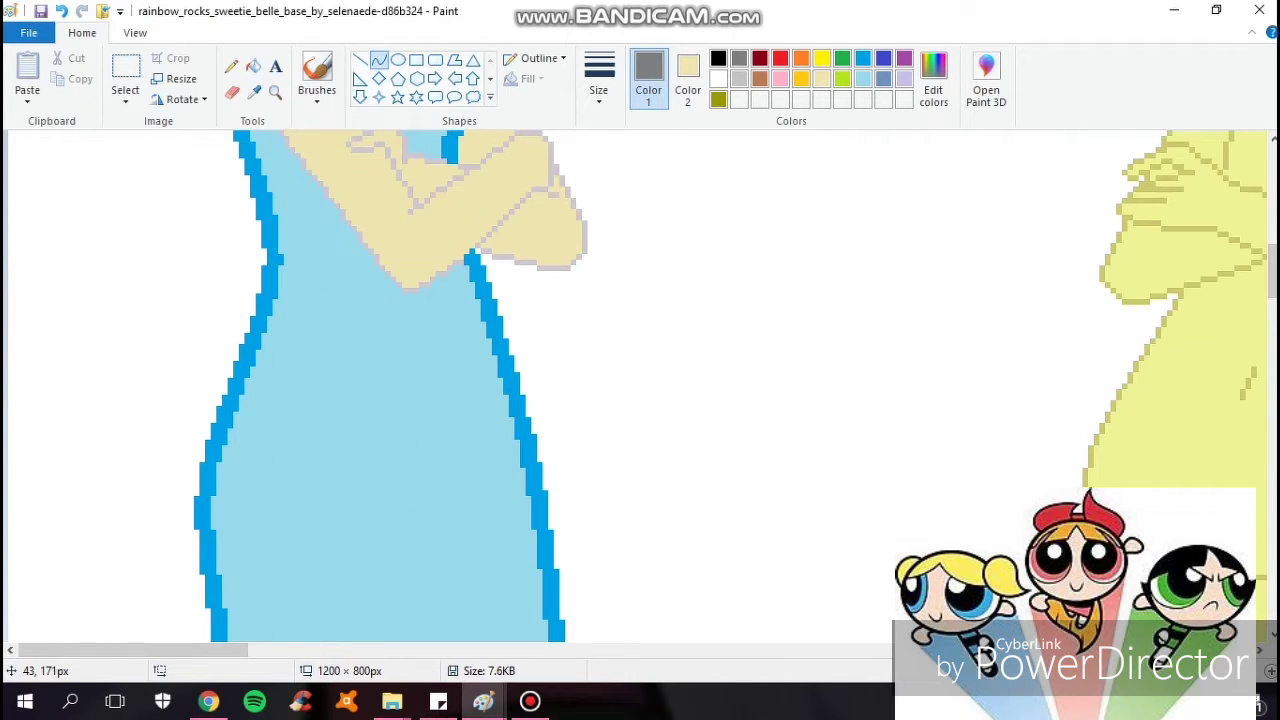
{"action": "left_click_drag", "start_coordinate": [268, 190], "coordinate": [328, 196]}
{"action": "left_click_drag", "start_coordinate": [291, 246], "coordinate": [371, 258]}
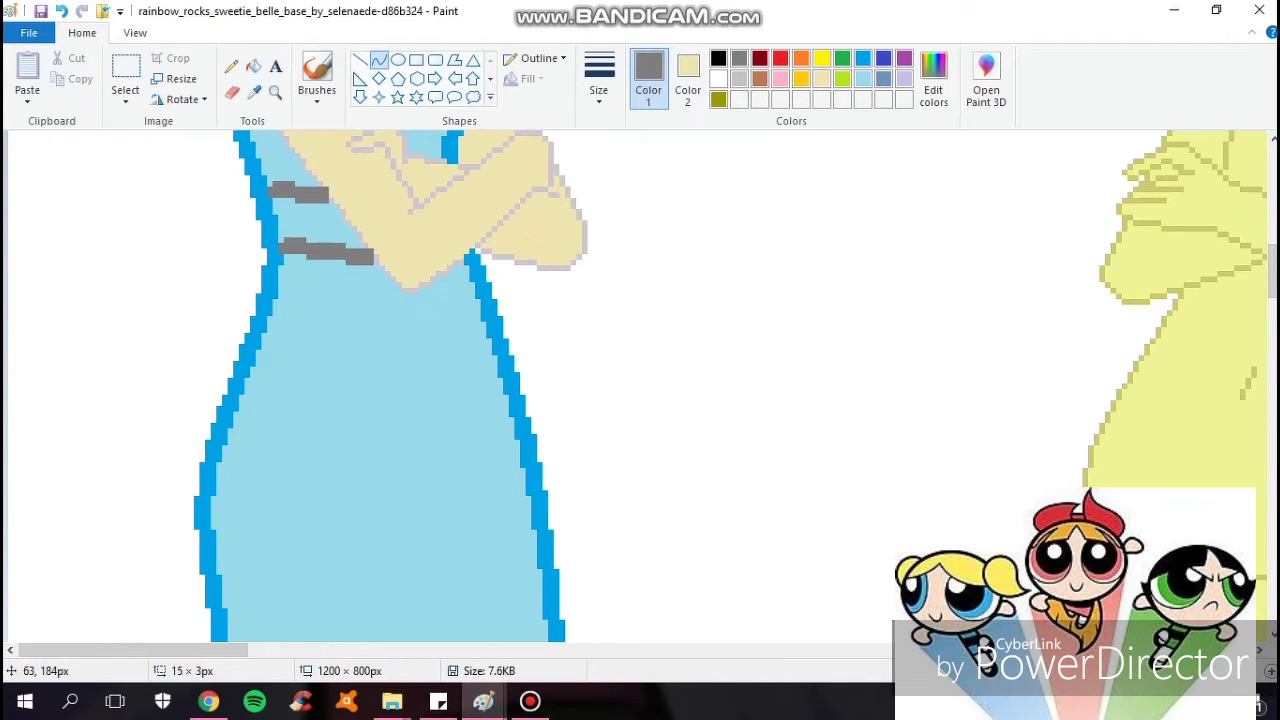
{"action": "left_click", "coordinate": [253, 66]}
{"action": "left_click", "coordinate": [300, 222]}
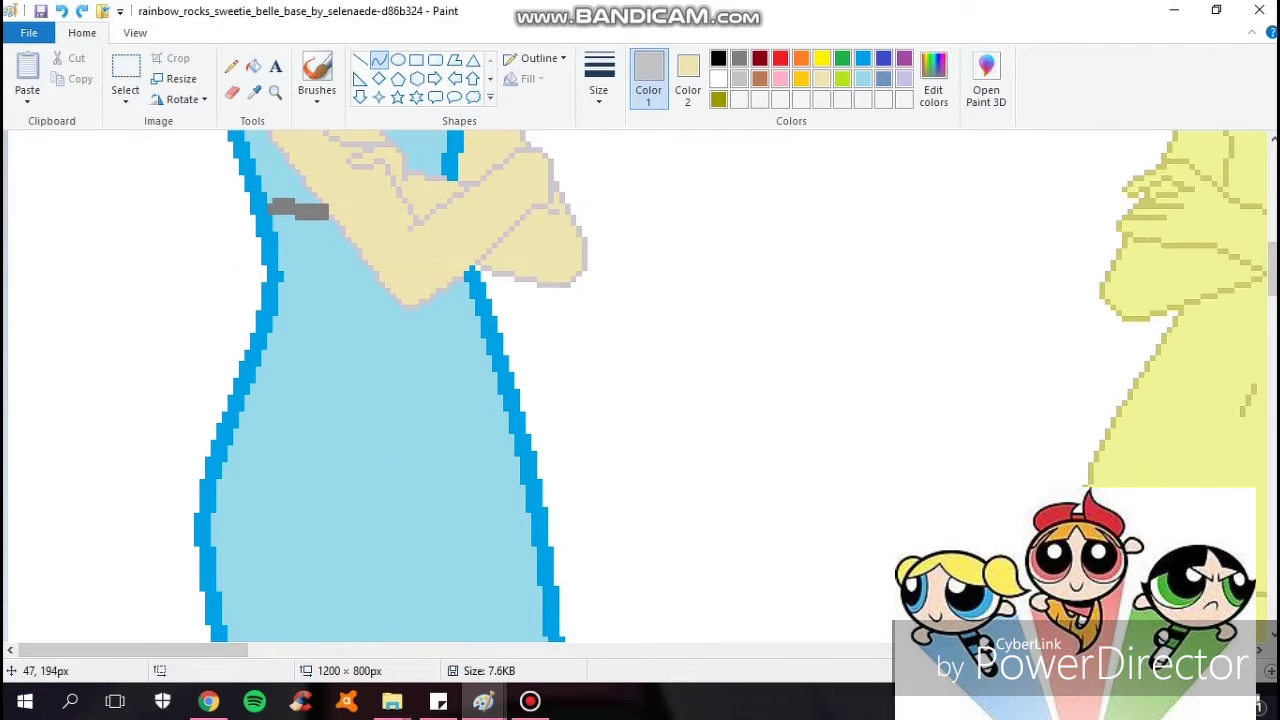
{"action": "left_click_drag", "start_coordinate": [272, 318], "coordinate": [488, 322]}
{"action": "left_click_drag", "start_coordinate": [390, 322], "coordinate": [396, 331]}
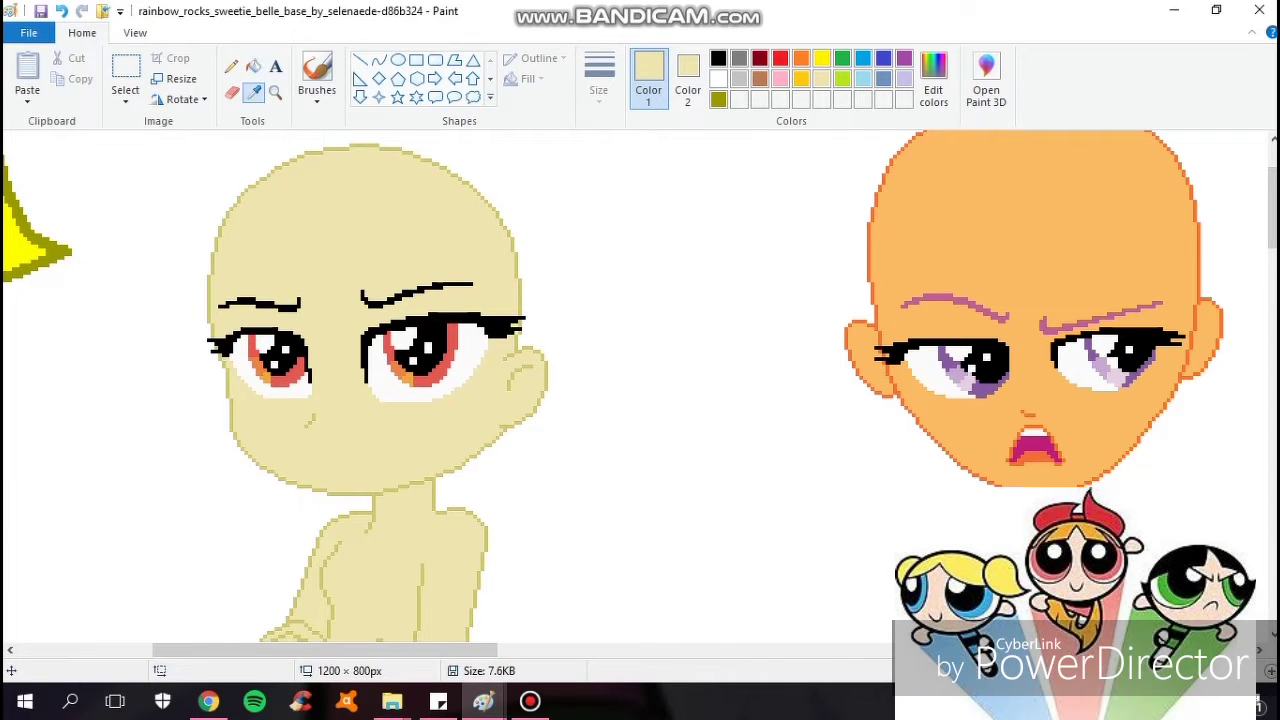
Outline the hair around the middle figure's head with brown curves and undo the first fringe strand
{"action": "left_click", "coordinate": [410, 533]}
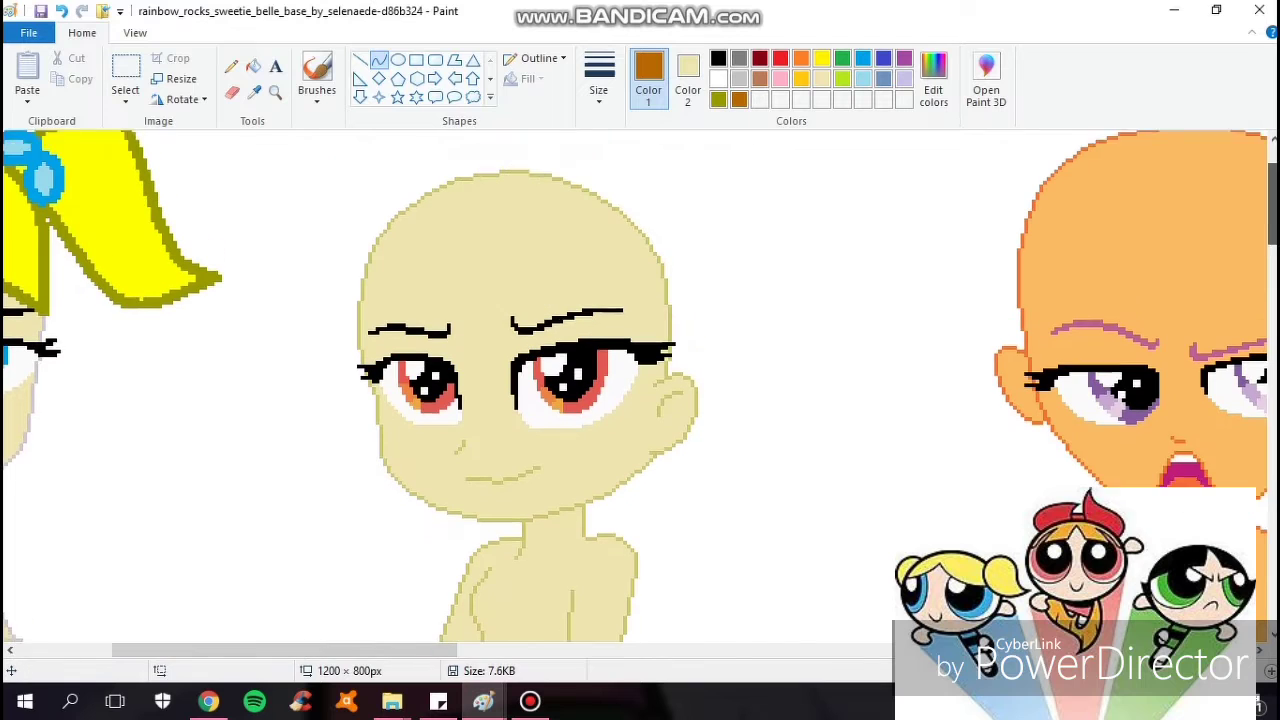
{"action": "scroll", "coordinate": [640, 385], "scroll_direction": "down", "scroll_amount": 1}
{"action": "mouse_move", "coordinate": [668, 355]}
{"action": "left_mouse_down"}
{"action": "mouse_move", "coordinate": [665, 225]}
{"action": "mouse_move", "coordinate": [460, 157]}
{"action": "mouse_move", "coordinate": [362, 312]}
{"action": "left_mouse_up"}
{"action": "left_click_drag", "start_coordinate": [390, 220], "coordinate": [358, 300]}
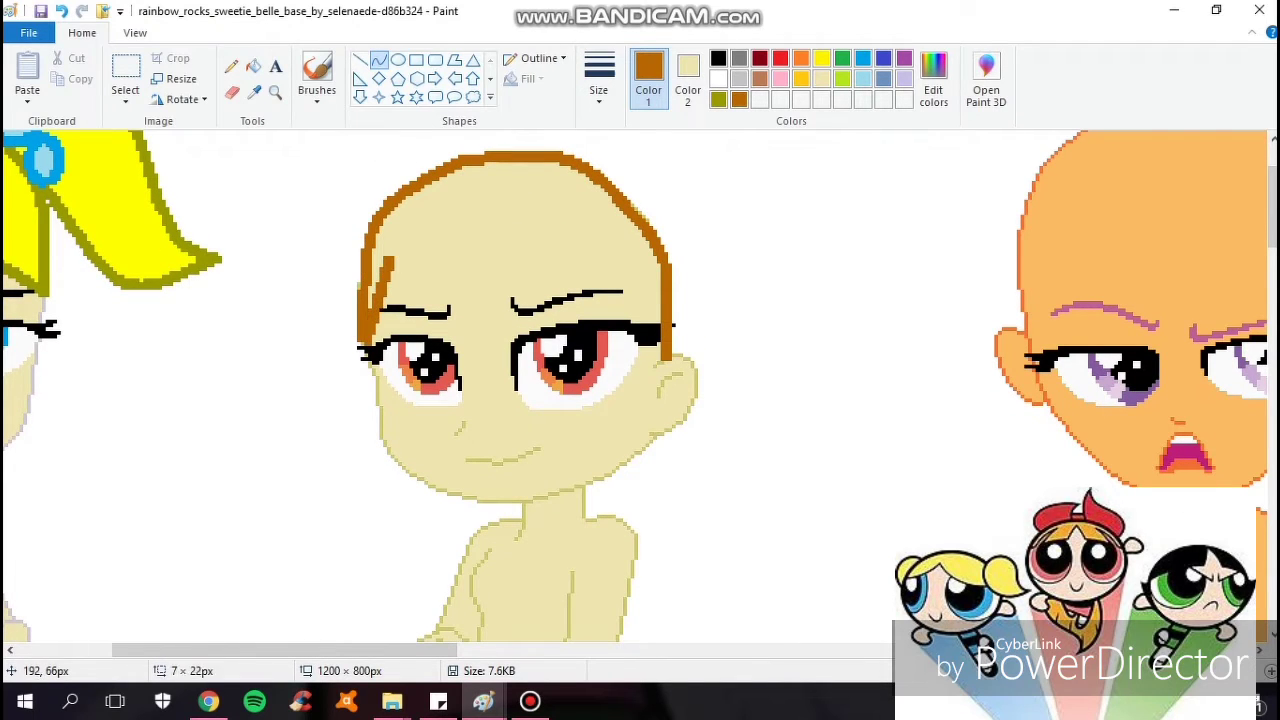
{"action": "mouse_move", "coordinate": [390, 258]}
{"action": "left_mouse_down"}
{"action": "mouse_move", "coordinate": [528, 358]}
{"action": "mouse_move", "coordinate": [524, 378]}
{"action": "mouse_move", "coordinate": [645, 330]}
{"action": "left_mouse_up"}
{"action": "left_click", "coordinate": [61, 11]}
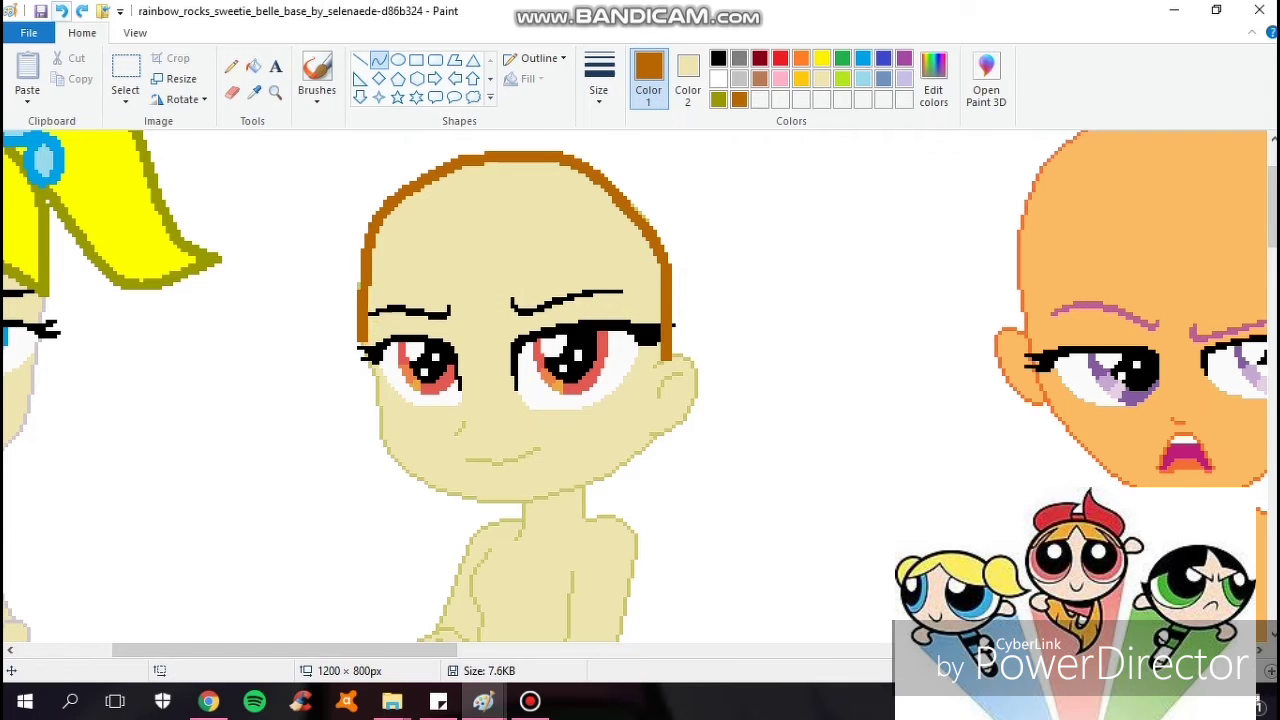
Redraw the brown hair edge beside the middle figure's forehead and draw the fringe's lower edge above the eyebrows
{"action": "left_click_drag", "start_coordinate": [470, 155], "coordinate": [358, 300]}
{"action": "left_click_drag", "start_coordinate": [385, 215], "coordinate": [375, 225]}
{"action": "left_click_drag", "start_coordinate": [360, 290], "coordinate": [630, 272]}
{"action": "left_click_drag", "start_coordinate": [445, 290], "coordinate": [445, 280]}
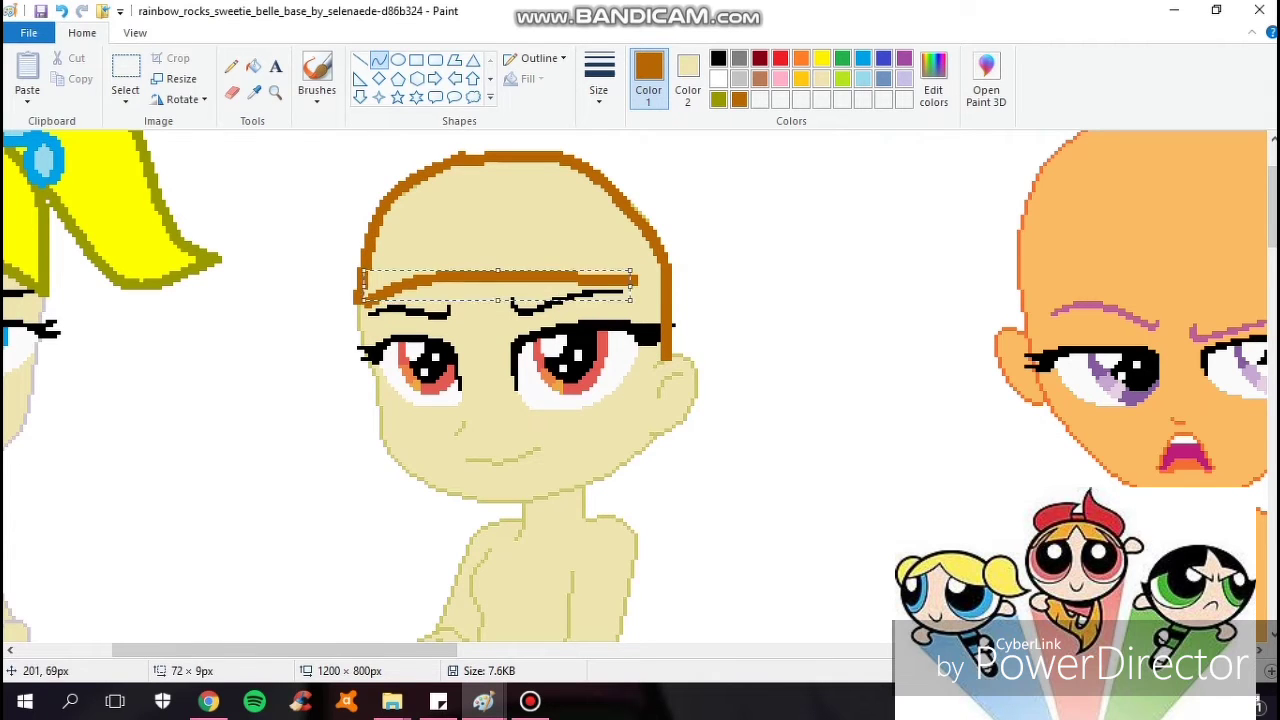
{"action": "left_click_drag", "start_coordinate": [630, 278], "coordinate": [660, 330]}
Draw pointed notches in the middle figure's fringe and paint over the excess outline with the skin color
{"action": "scroll", "coordinate": [640, 390], "scroll_direction": "right", "scroll_amount": 5}
{"action": "scroll", "coordinate": [640, 390], "scroll_direction": "left", "scroll_amount": 3}
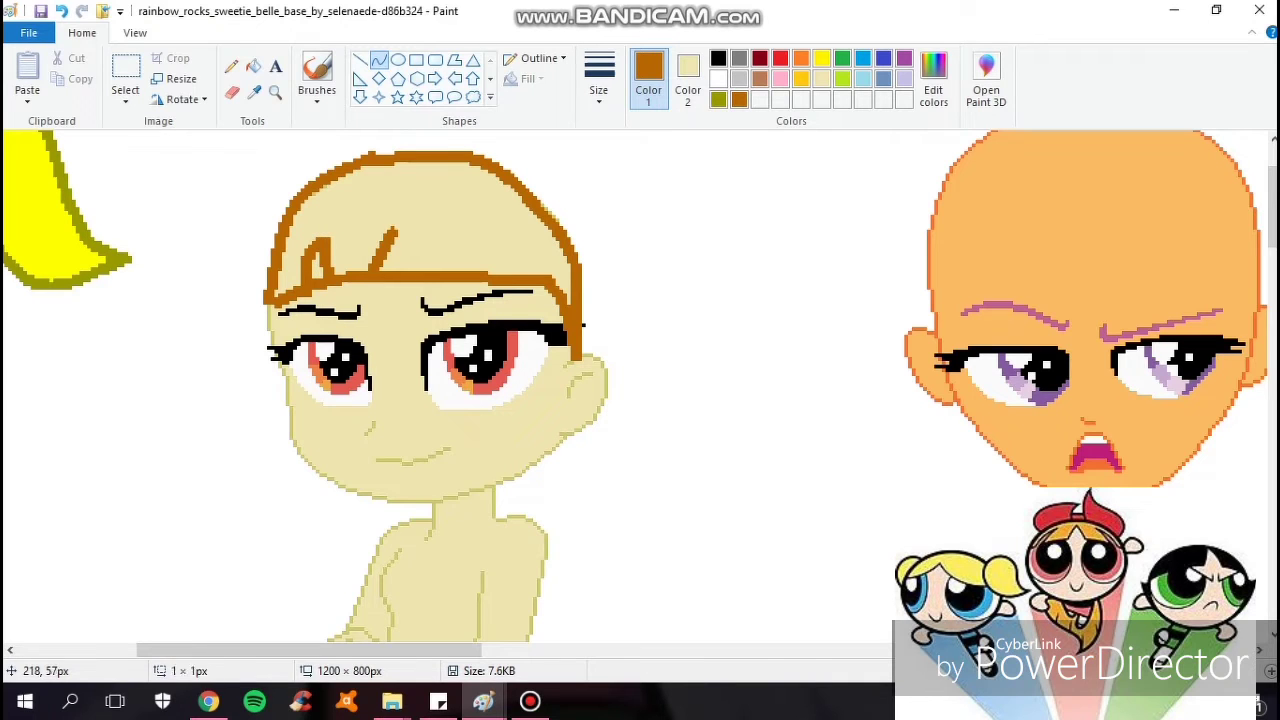
{"action": "left_click", "coordinate": [231, 66]}
{"action": "left_click", "coordinate": [254, 91]}
{"action": "left_click", "coordinate": [408, 254]}
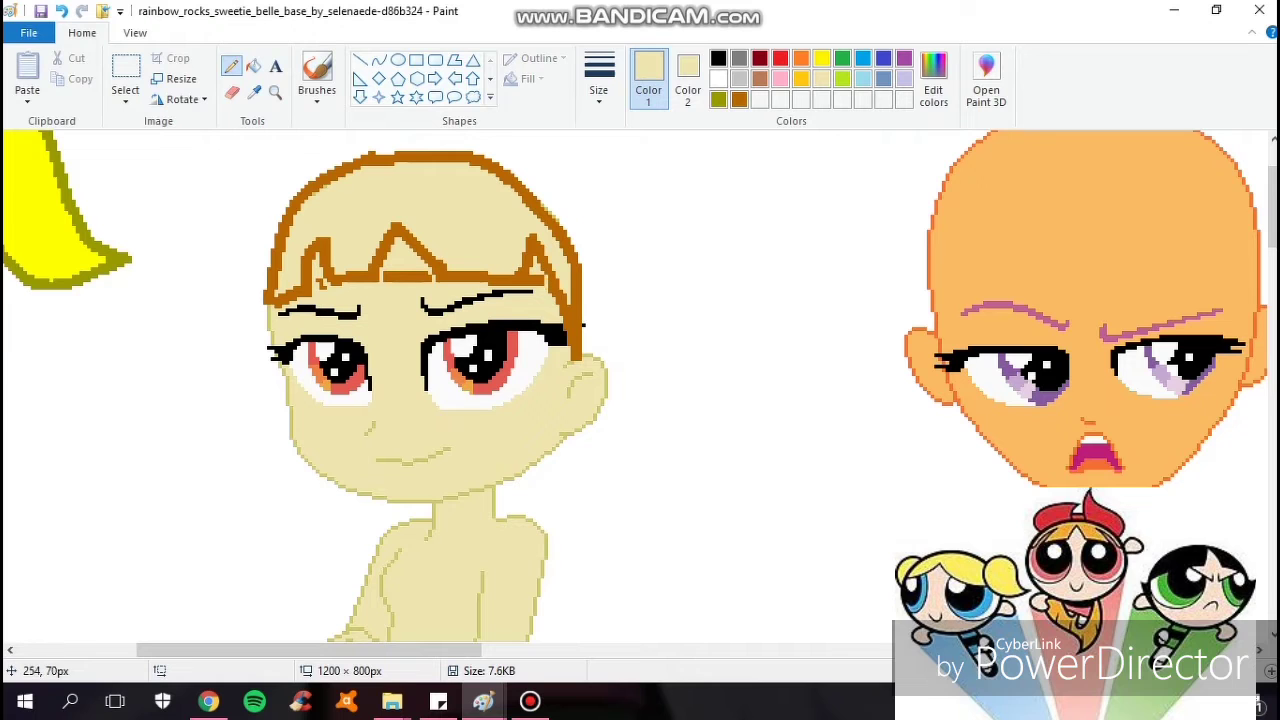
Draw the brown outline of the middle figure's long ponytail down to its flared lower edge, plus a short strand beside the neck
{"action": "left_click", "coordinate": [253, 66]}
{"action": "scroll", "coordinate": [640, 390], "scroll_direction": "up", "scroll_amount": 5}
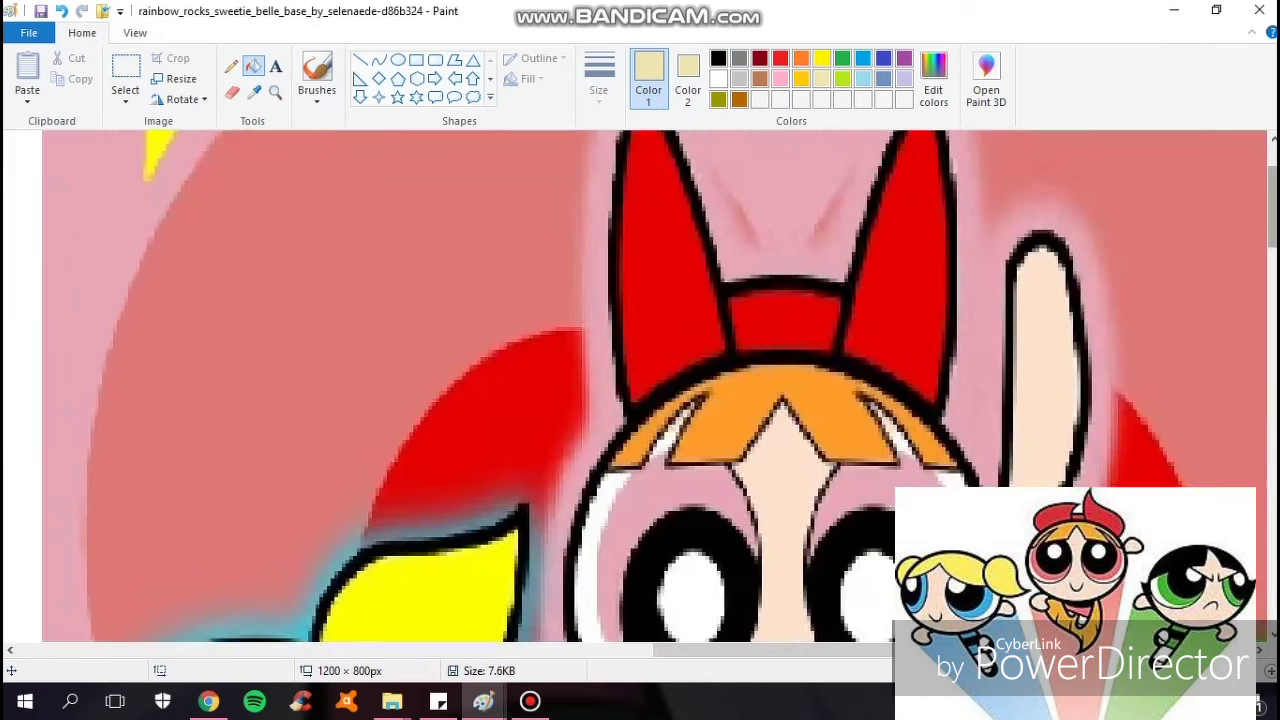
{"action": "scroll", "coordinate": [640, 390], "scroll_direction": "down", "scroll_amount": 8}
{"action": "scroll", "coordinate": [640, 390], "scroll_direction": "up", "scroll_amount": 4}
{"action": "left_click", "coordinate": [379, 59]}
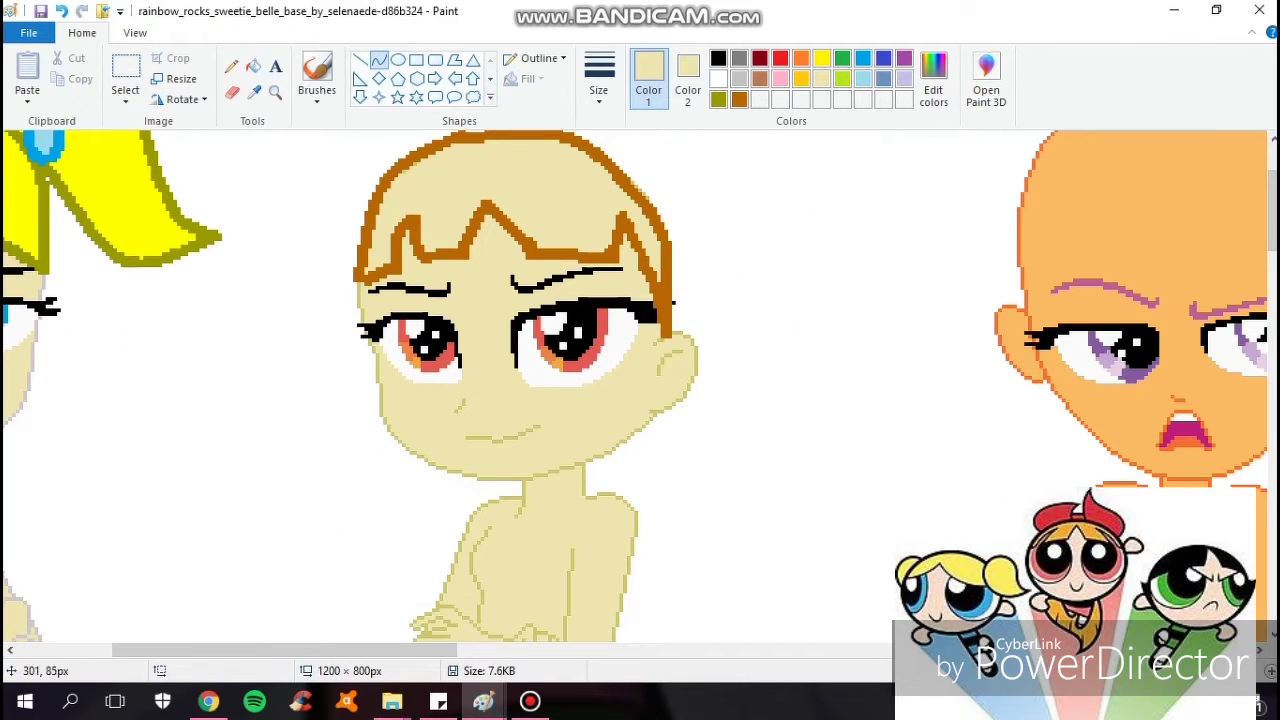
{"action": "left_click", "coordinate": [739, 99]}
{"action": "mouse_move", "coordinate": [626, 174]}
{"action": "left_mouse_down"}
{"action": "mouse_move", "coordinate": [755, 350]}
{"action": "mouse_move", "coordinate": [720, 395]}
{"action": "mouse_move", "coordinate": [772, 632]}
{"action": "left_mouse_up"}
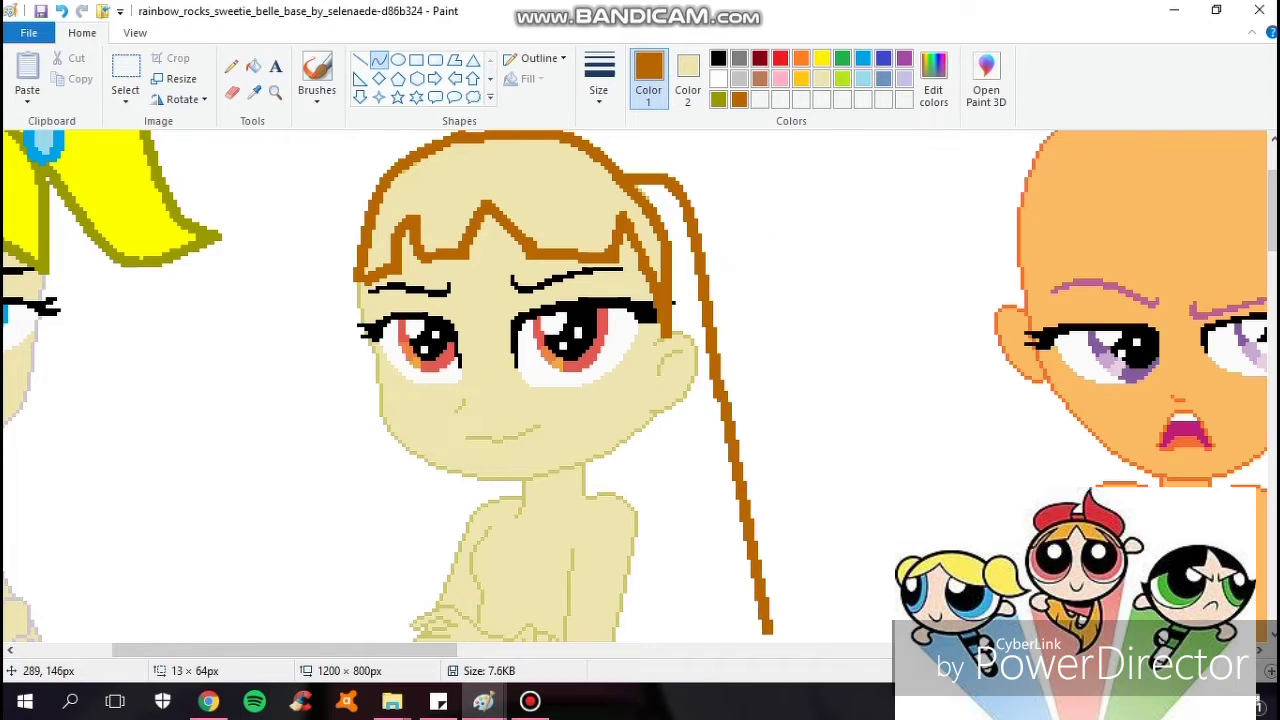
{"action": "scroll", "coordinate": [640, 390], "scroll_direction": "down", "scroll_amount": 3}
{"action": "left_click_drag", "start_coordinate": [772, 386], "coordinate": [612, 405]}
{"action": "left_click_drag", "start_coordinate": [479, 233], "coordinate": [484, 255]}
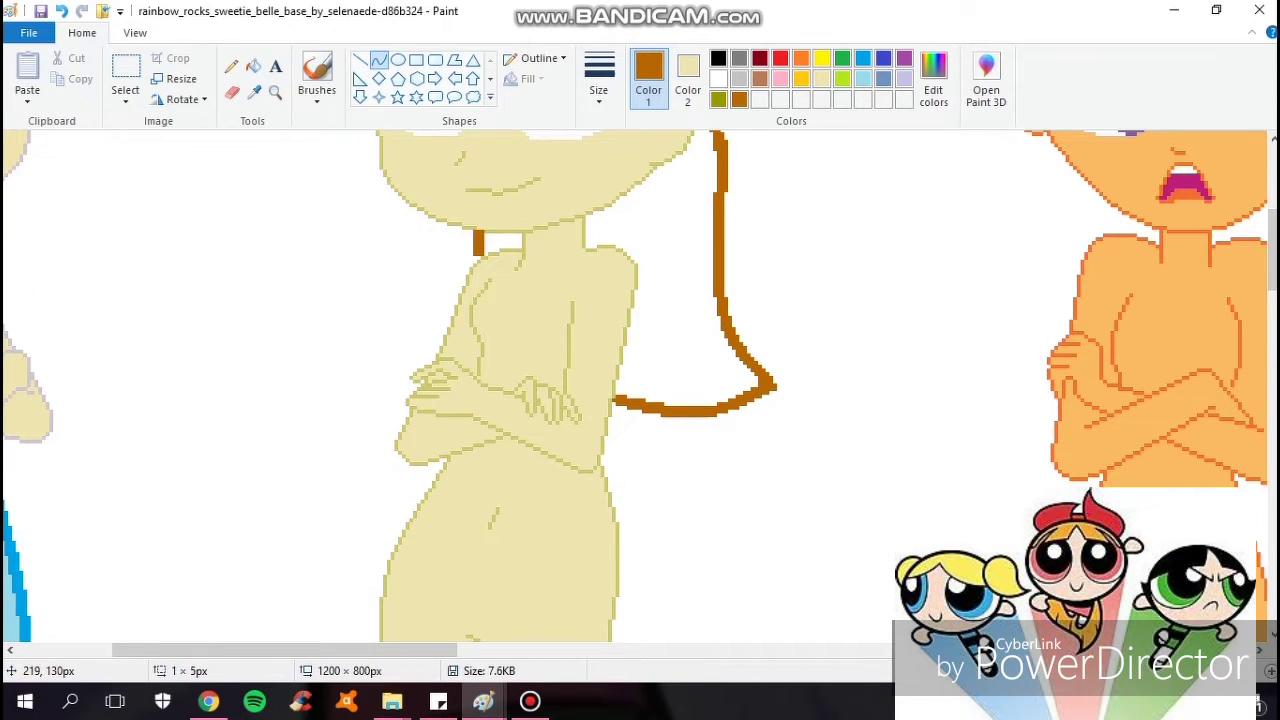
Fill the middle figure's fringe and ponytail with orange
{"action": "scroll", "coordinate": [640, 390], "scroll_direction": "up", "scroll_amount": 2}
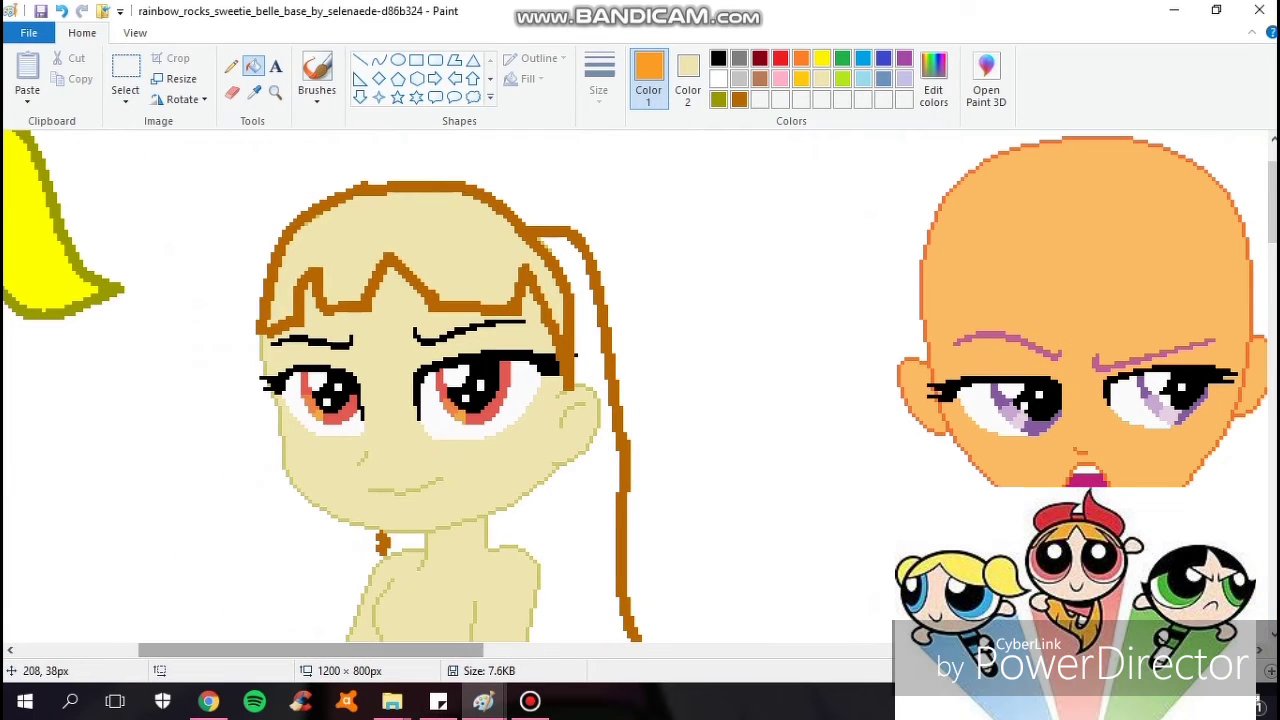
{"action": "left_click", "coordinate": [310, 310]}
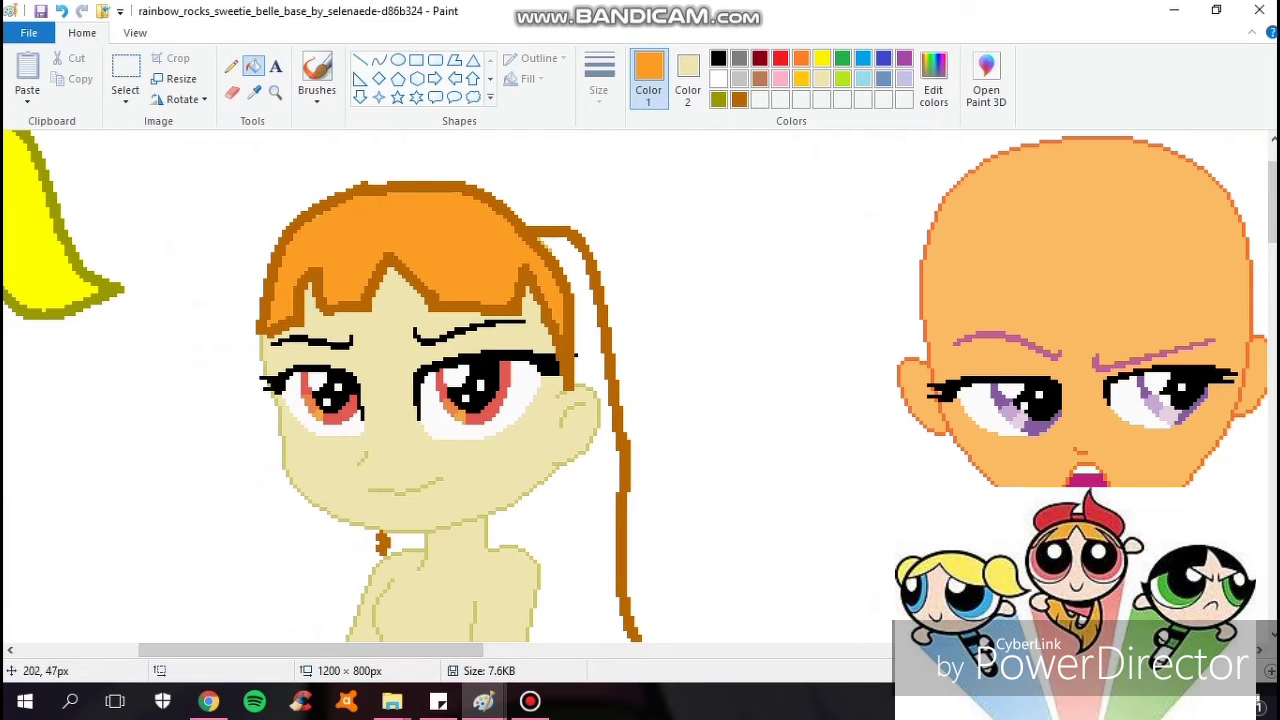
{"action": "left_click", "coordinate": [570, 480]}
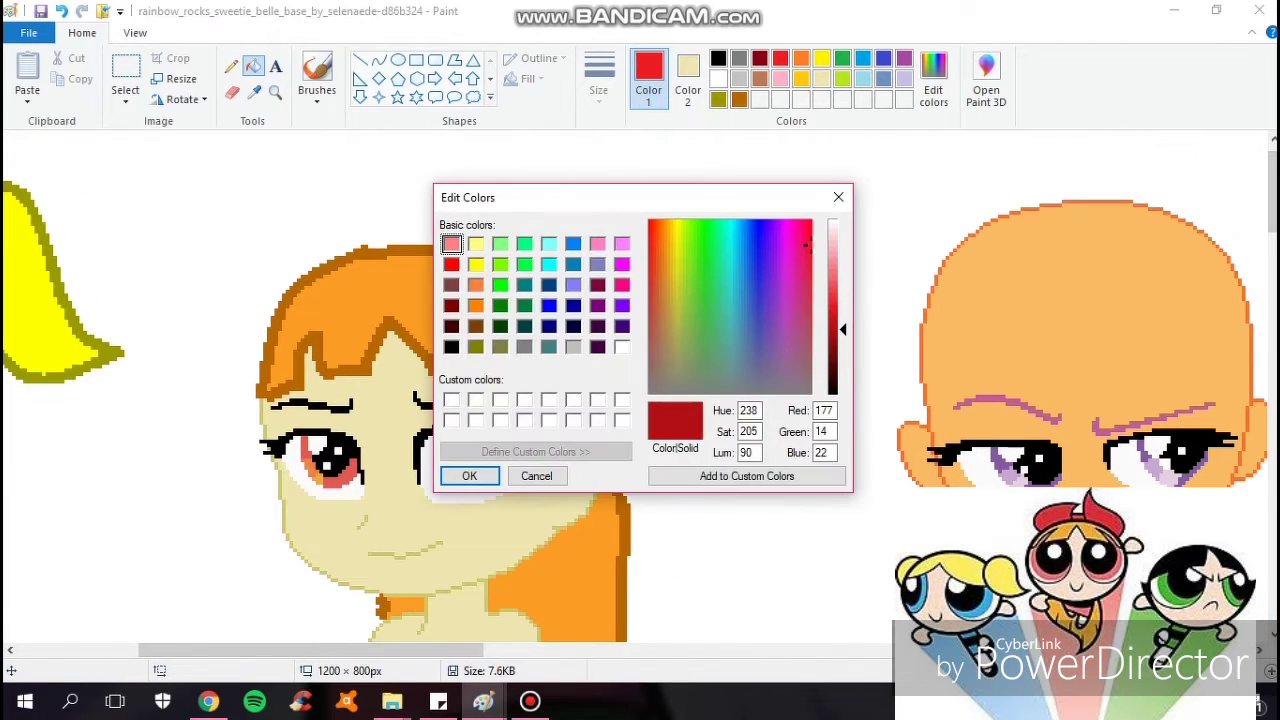
Add a dark red of RGB 177, 14, 22 and outline a large two-looped bow on top of the middle figure's head
{"action": "key", "text": "Return"}
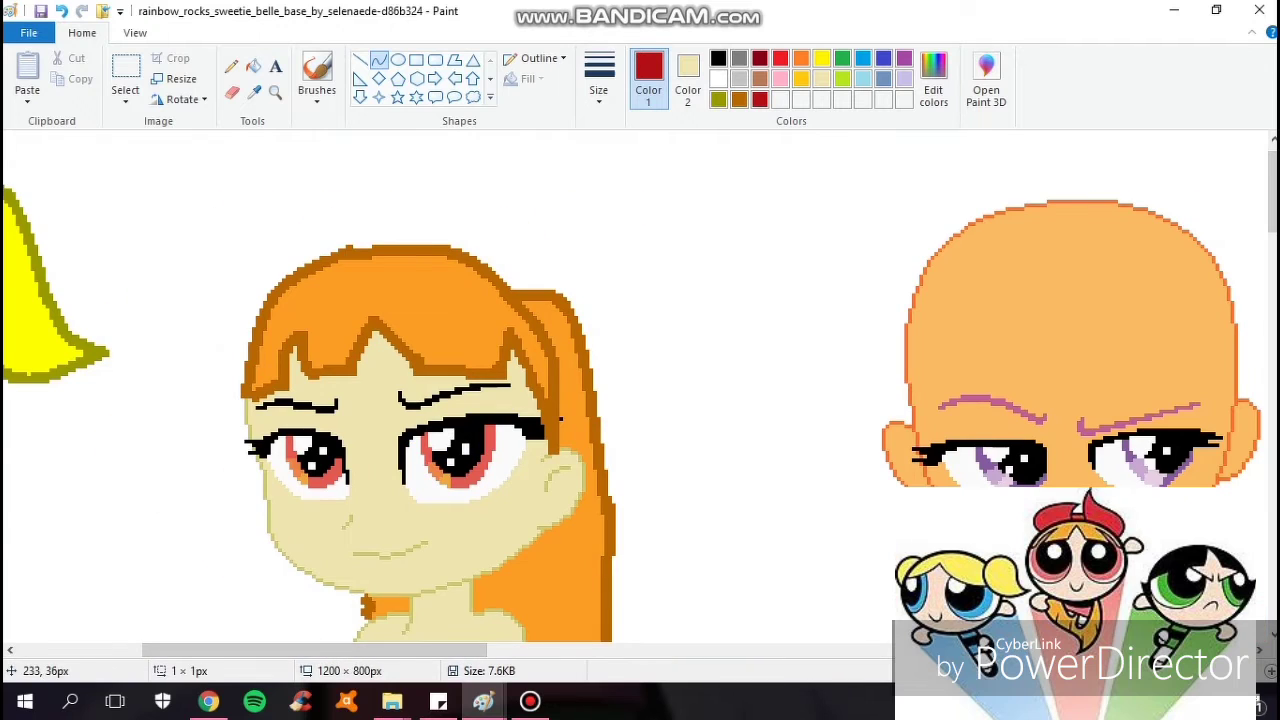
{"action": "left_click_drag", "start_coordinate": [336, 245], "coordinate": [430, 240]}
{"action": "mouse_move", "coordinate": [383, 243]}
{"action": "left_mouse_down"}
{"action": "mouse_move", "coordinate": [418, 200]}
{"action": "mouse_move", "coordinate": [525, 184]}
{"action": "mouse_move", "coordinate": [477, 176]}
{"action": "mouse_move", "coordinate": [541, 200]}
{"action": "mouse_move", "coordinate": [545, 276]}
{"action": "mouse_move", "coordinate": [497, 247]}
{"action": "mouse_move", "coordinate": [517, 243]}
{"action": "left_mouse_up"}
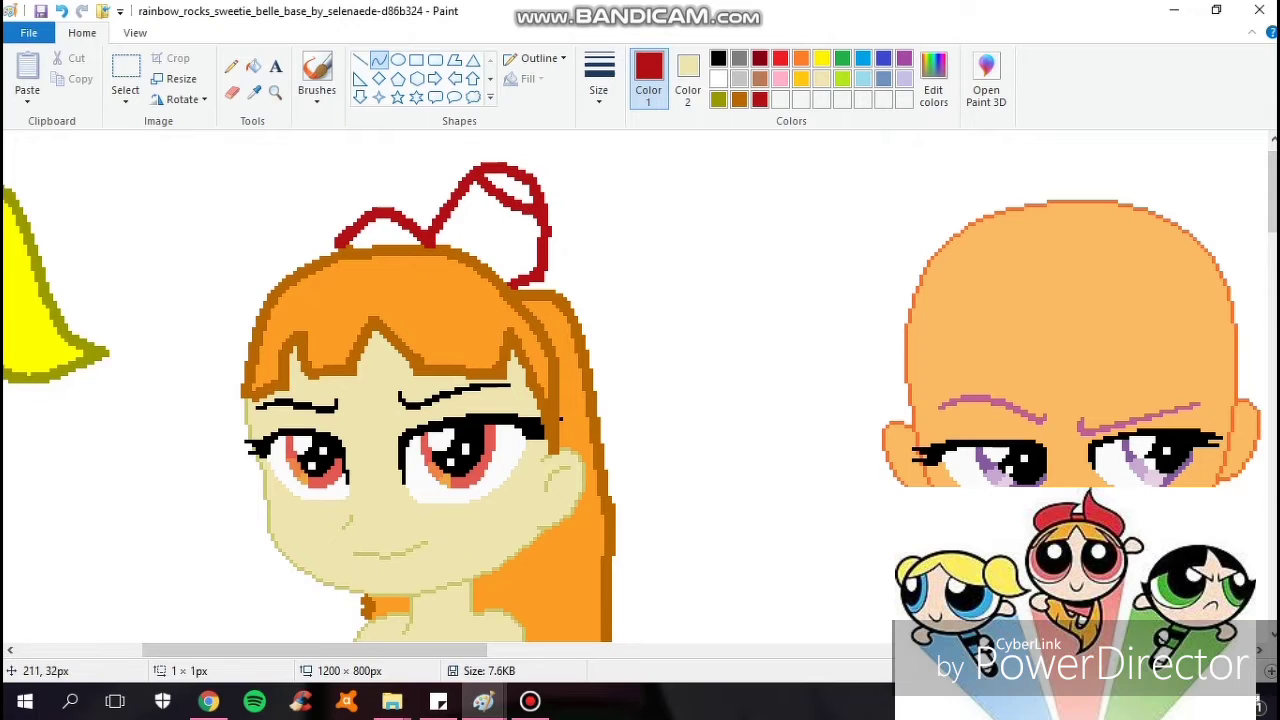
{"action": "mouse_move", "coordinate": [337, 243]}
{"action": "left_mouse_down"}
{"action": "mouse_move", "coordinate": [243, 177]}
{"action": "mouse_move", "coordinate": [217, 255]}
{"action": "mouse_move", "coordinate": [249, 311]}
{"action": "left_mouse_up"}
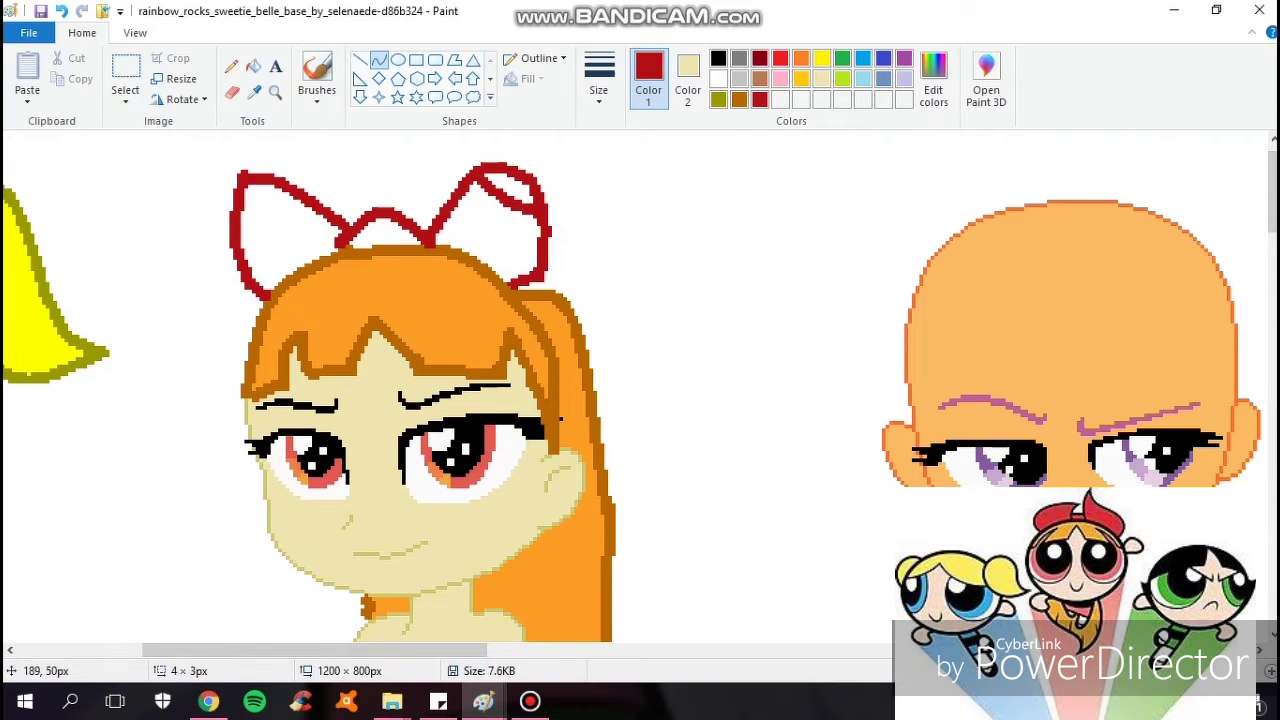
Erase the bow's right fold line with white and redraw it in dark red from the knot to the loop's upper edge
{"action": "left_click", "coordinate": [231, 65]}
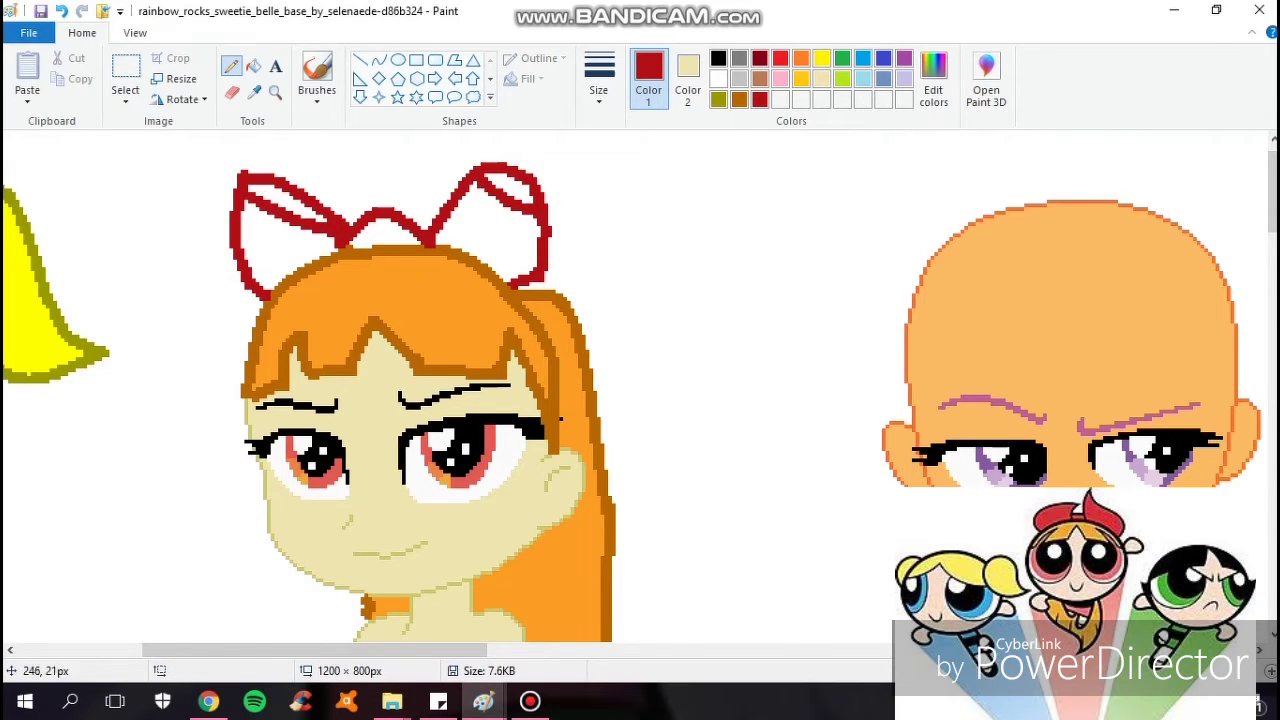
{"action": "left_click", "coordinate": [253, 65]}
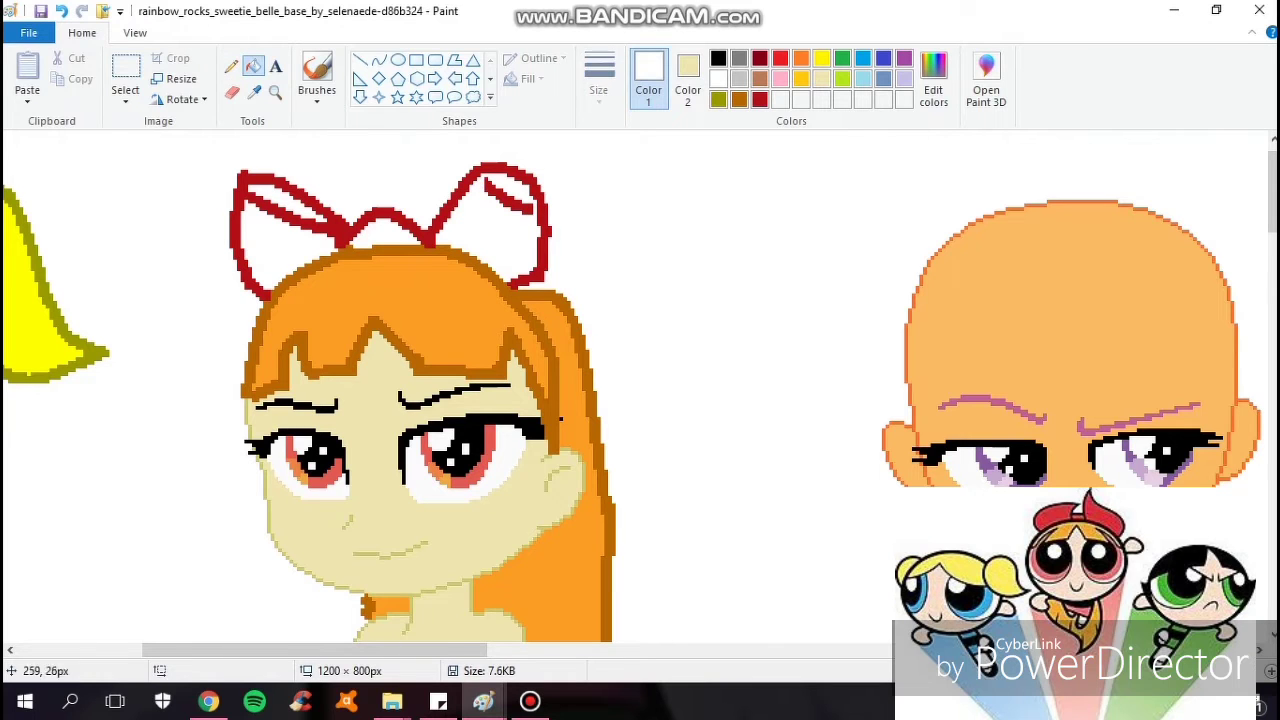
{"action": "left_click", "coordinate": [507, 193]}
{"action": "left_click", "coordinate": [760, 58]}
{"action": "left_click", "coordinate": [378, 60]}
{"action": "left_click_drag", "start_coordinate": [437, 238], "coordinate": [501, 169]}
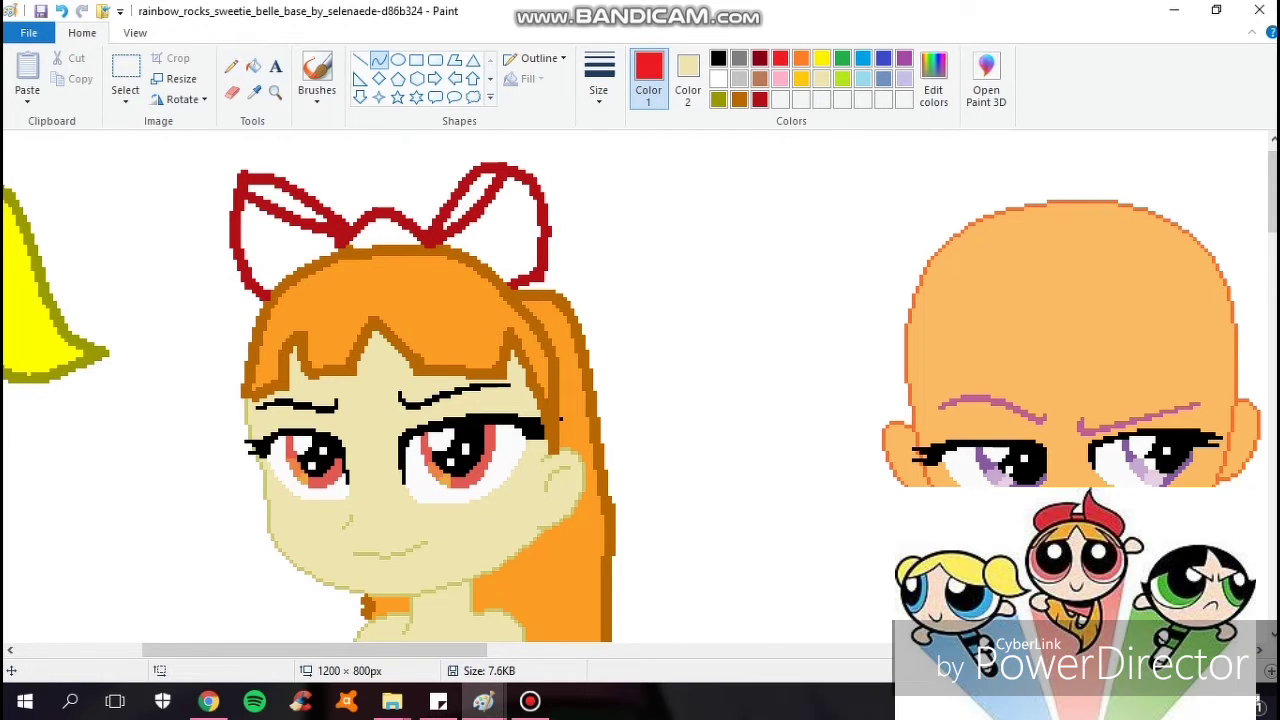
Fill both loops and the knot of the bow with red
{"action": "left_click", "coordinate": [253, 65]}
{"action": "left_click", "coordinate": [495, 215]}
{"action": "left_click", "coordinate": [290, 240]}
{"action": "left_click", "coordinate": [385, 232]}
Add a hot pink and use it to outline the neckline, shoulders, bodice and skirt sides of the middle figure's dress
{"action": "left_click", "coordinate": [933, 80]}
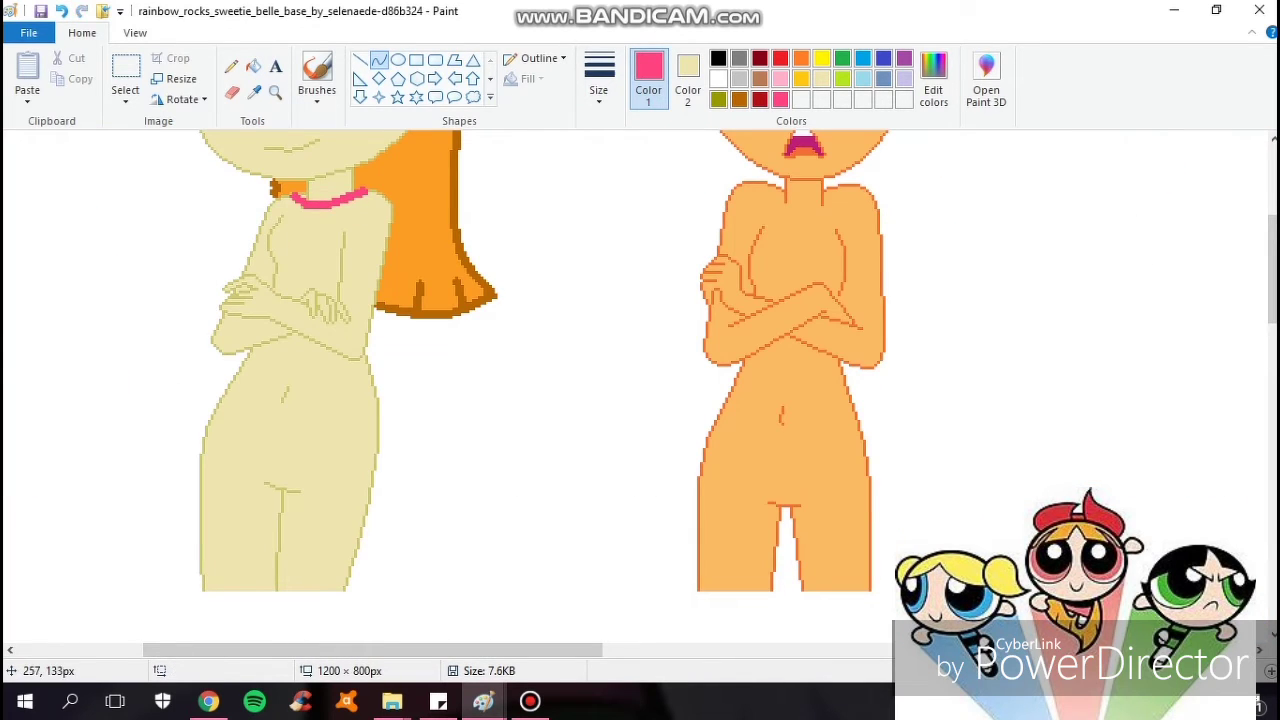
{"action": "left_click_drag", "start_coordinate": [290, 198], "coordinate": [268, 232]}
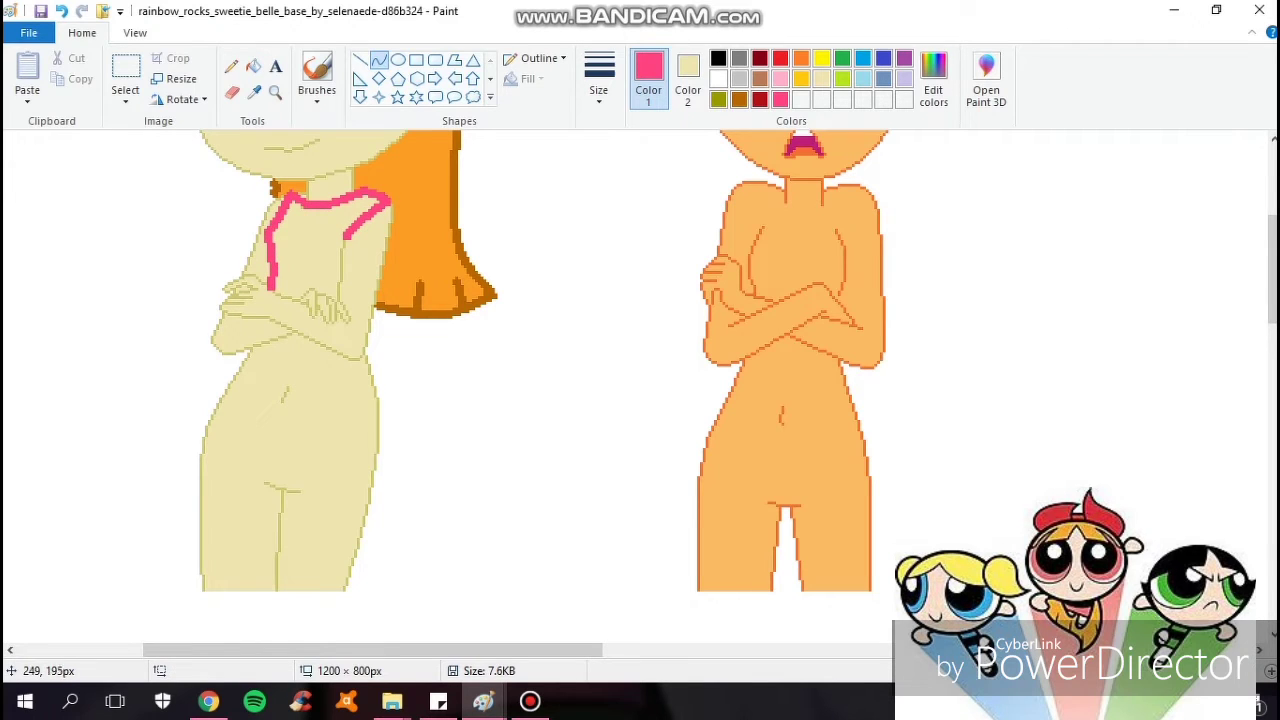
{"action": "left_click_drag", "start_coordinate": [362, 350], "coordinate": [342, 592]}
{"action": "left_click_drag", "start_coordinate": [370, 470], "coordinate": [382, 430]}
{"action": "left_click_drag", "start_coordinate": [252, 348], "coordinate": [198, 596]}
{"action": "left_click_drag", "start_coordinate": [215, 470], "coordinate": [200, 450]}
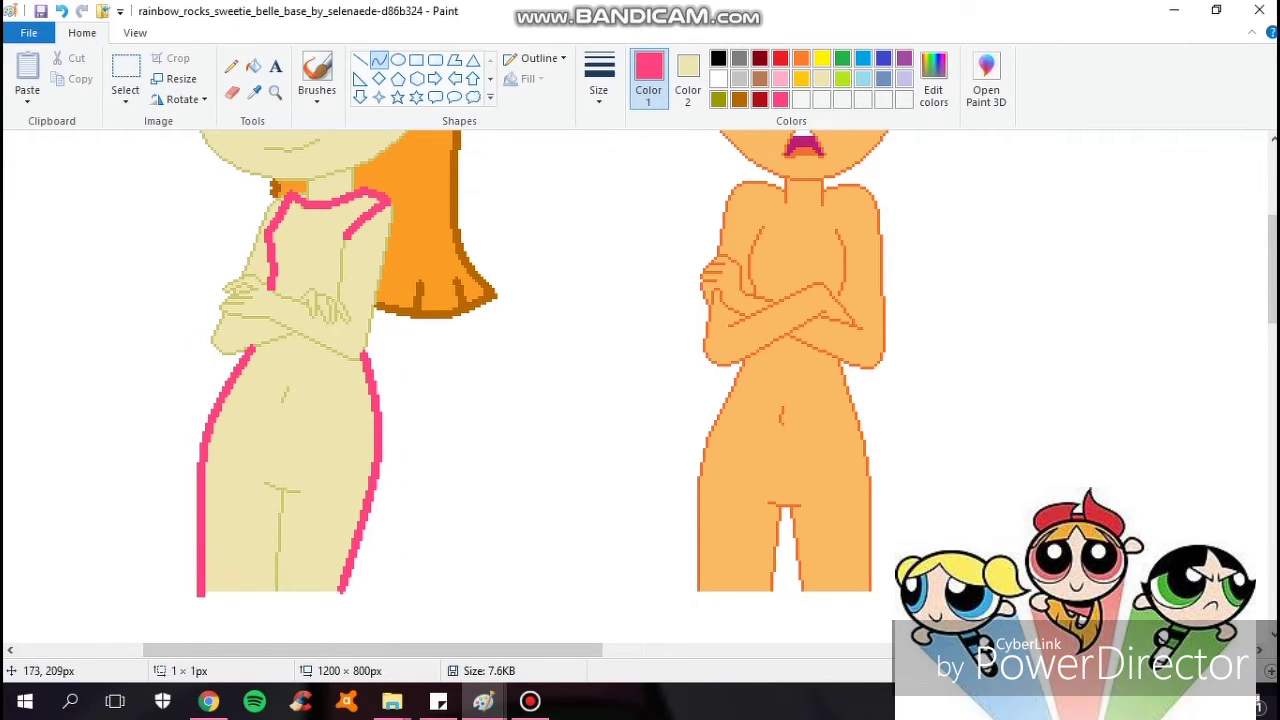
Fill the middle figure's bodice and skirt with light pink and paint over the body lines showing through the skirt
{"action": "left_click", "coordinate": [780, 79]}
{"action": "left_click", "coordinate": [253, 65]}
{"action": "left_click", "coordinate": [305, 240]}
{"action": "left_click", "coordinate": [285, 460]}
{"action": "left_click", "coordinate": [231, 65]}
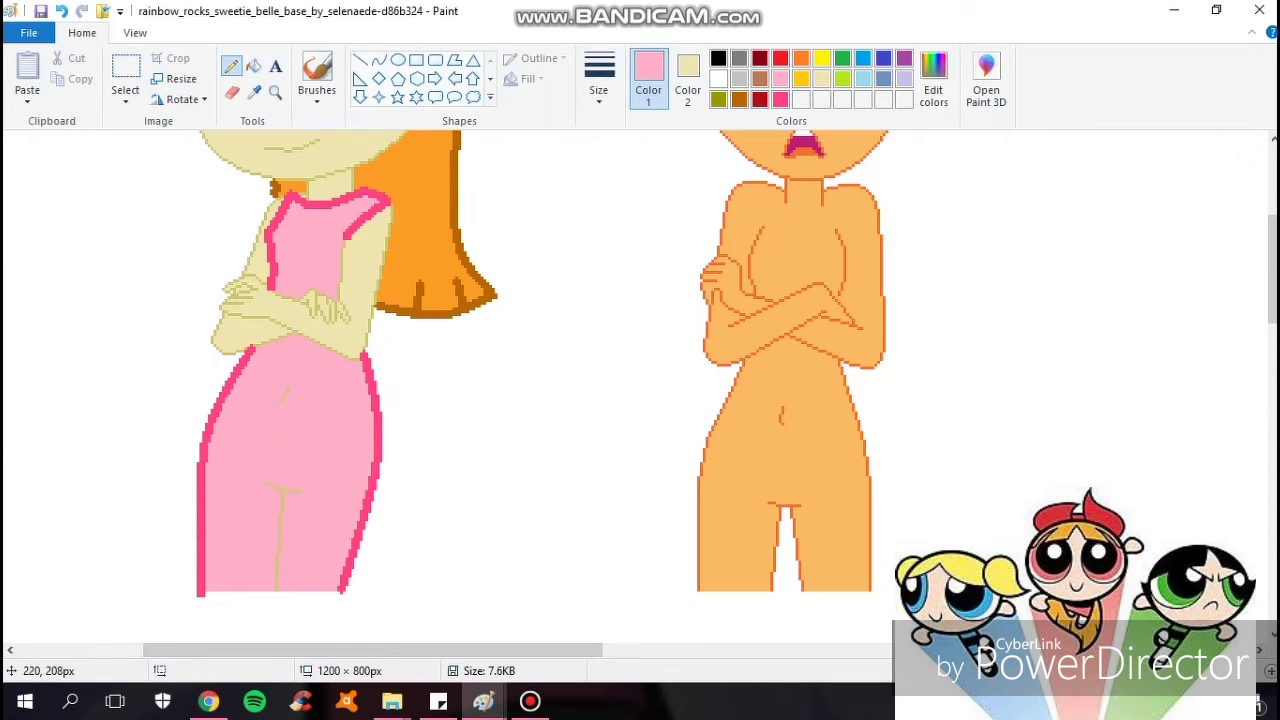
{"action": "left_click", "coordinate": [253, 65]}
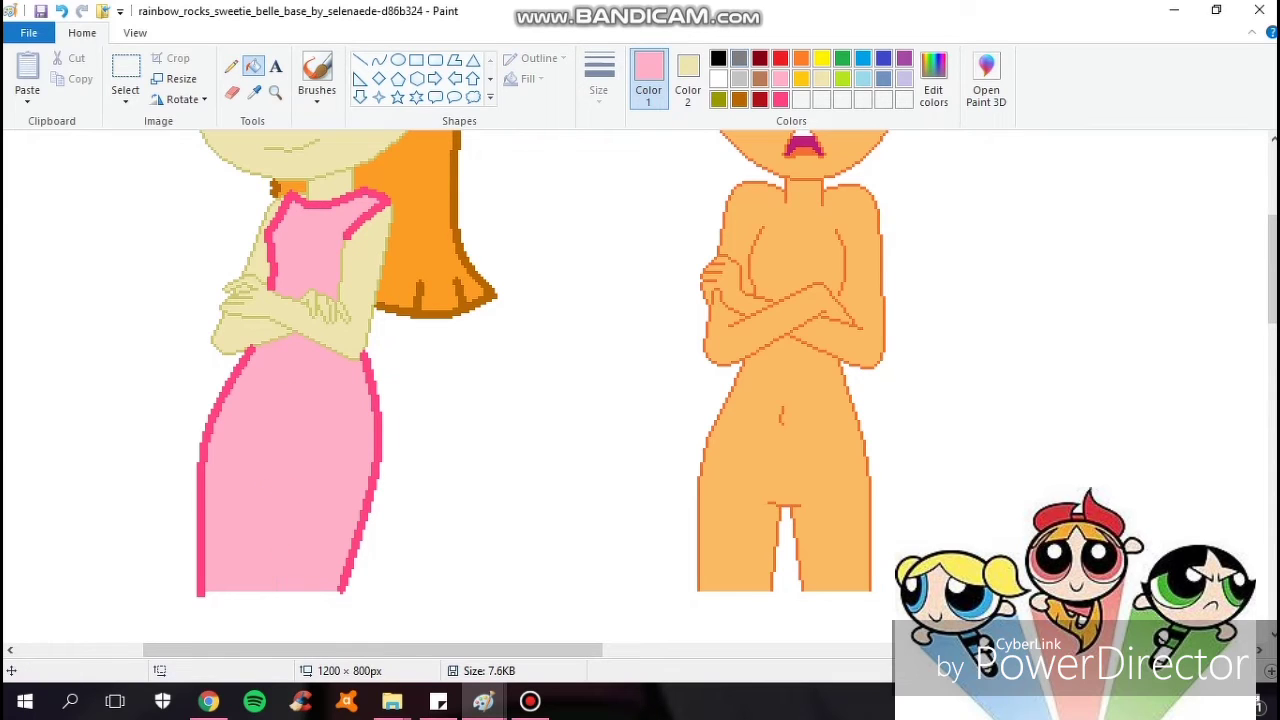
Draw gray belt edges above and below the crossed arms on the pink dress and fill the belt between them with black
{"action": "left_click", "coordinate": [738, 58]}
{"action": "left_click", "coordinate": [379, 60]}
{"action": "left_click_drag", "start_coordinate": [242, 375], "coordinate": [364, 373]}
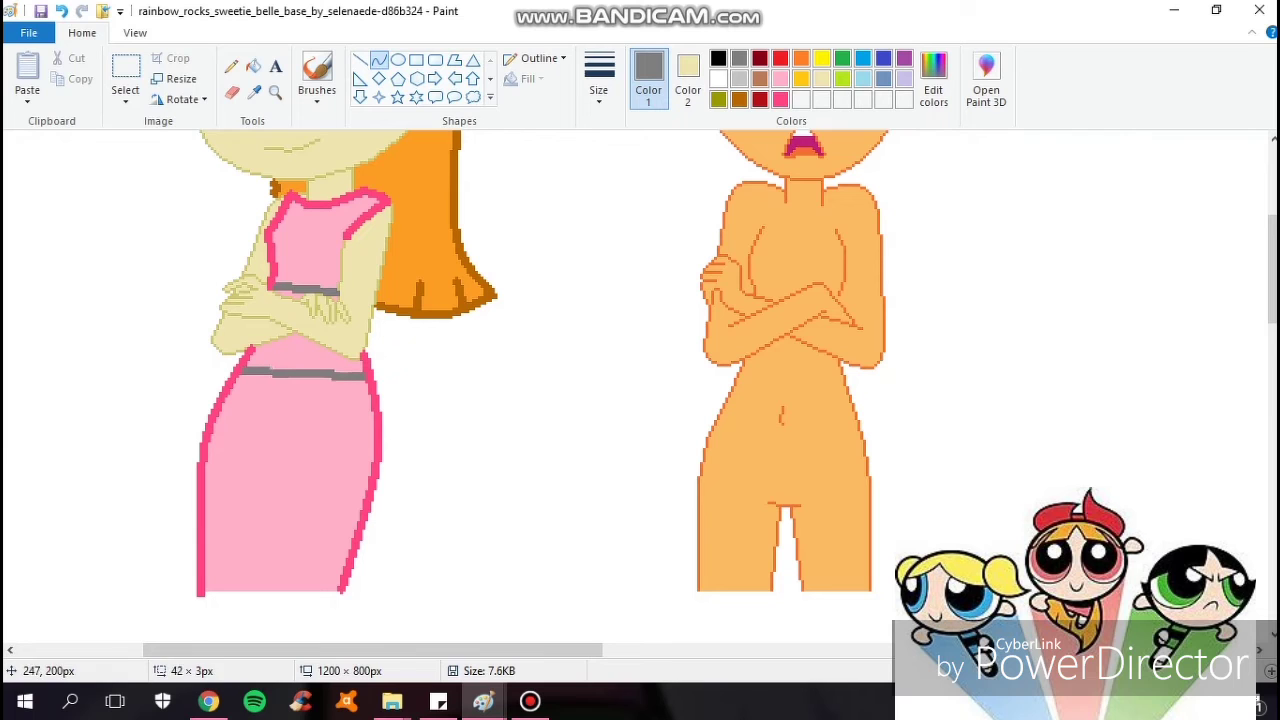
{"action": "left_click", "coordinate": [718, 58]}
{"action": "scroll", "coordinate": [640, 380], "scroll_direction": "left", "scroll_amount": 5}
{"action": "scroll", "coordinate": [640, 380], "scroll_direction": "right", "scroll_amount": 3}
{"action": "left_click", "coordinate": [253, 65]}
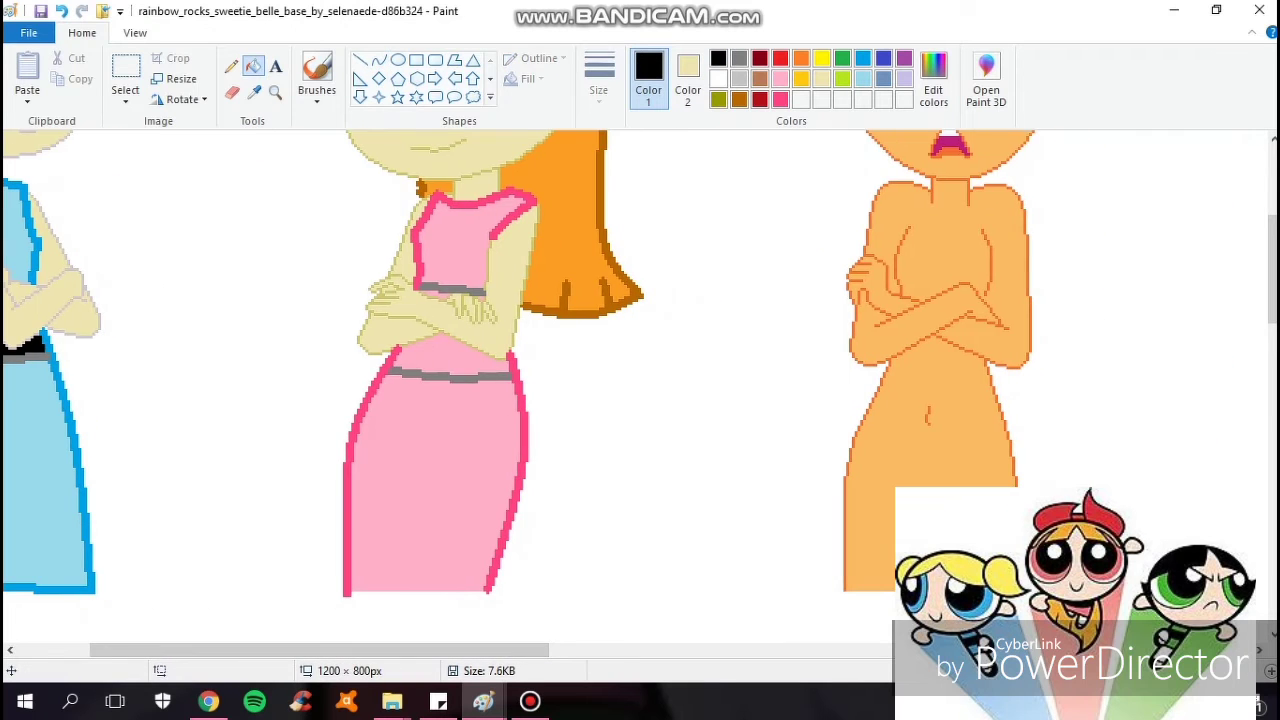
{"action": "left_click", "coordinate": [440, 355]}
Draw a hot pink hem along the lower edge of the pink skirt
{"action": "left_click", "coordinate": [780, 99]}
{"action": "left_click", "coordinate": [379, 60]}
{"action": "left_click_drag", "start_coordinate": [350, 594], "coordinate": [492, 594]}
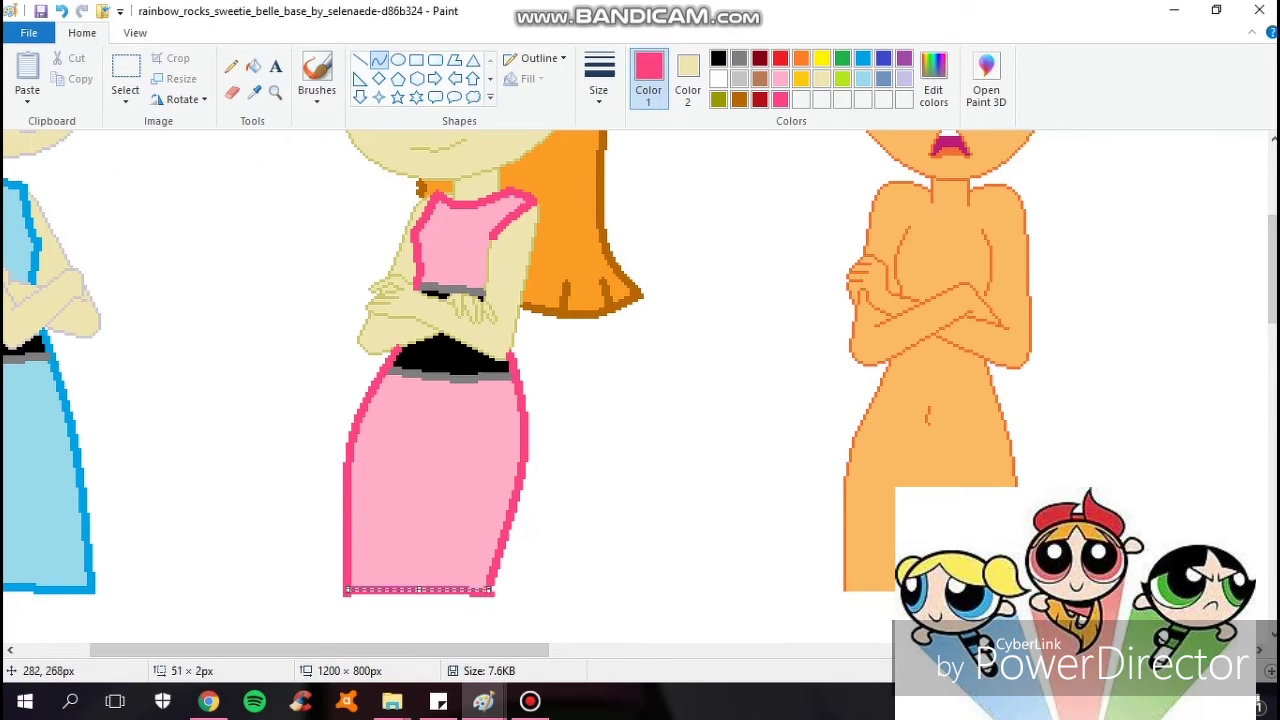
{"action": "left_click", "coordinate": [530, 701]}
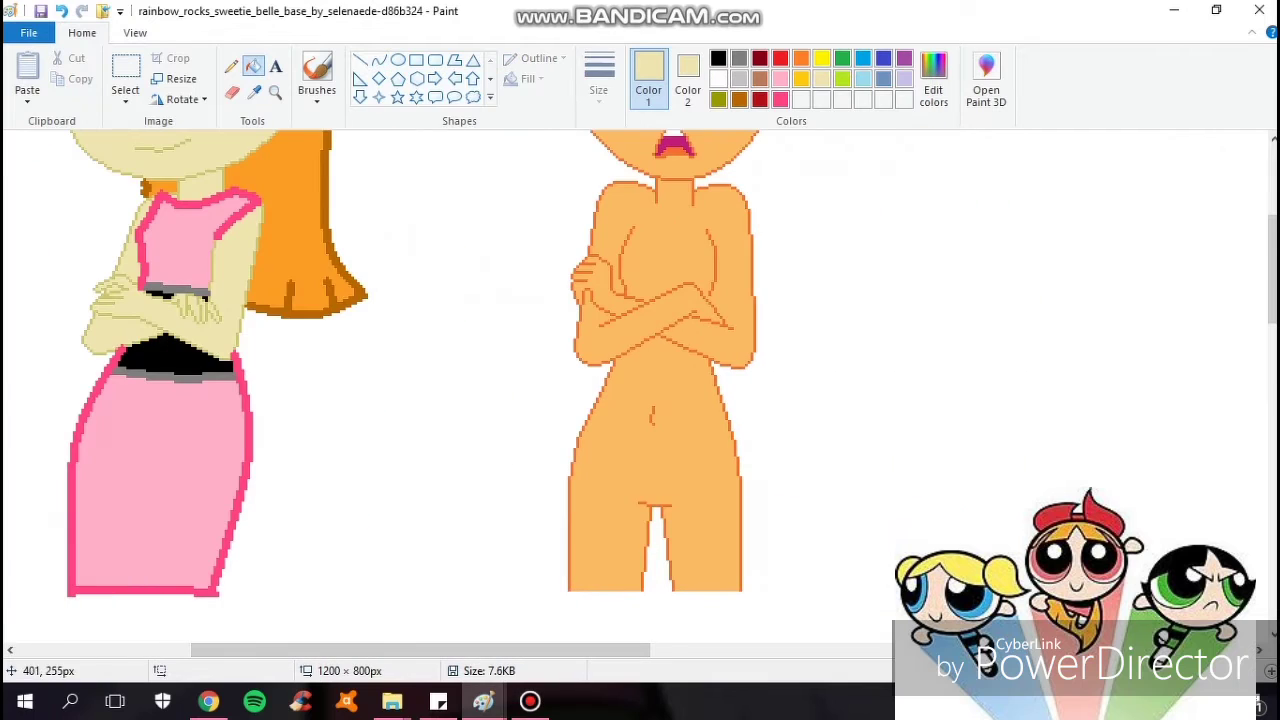
Recolor the third figure's skin to the pale cream tone, the eyebrows to black and the irises to greens
{"action": "left_click", "coordinate": [762, 231]}
{"action": "left_click", "coordinate": [548, 322]}
{"action": "left_click", "coordinate": [800, 312]}
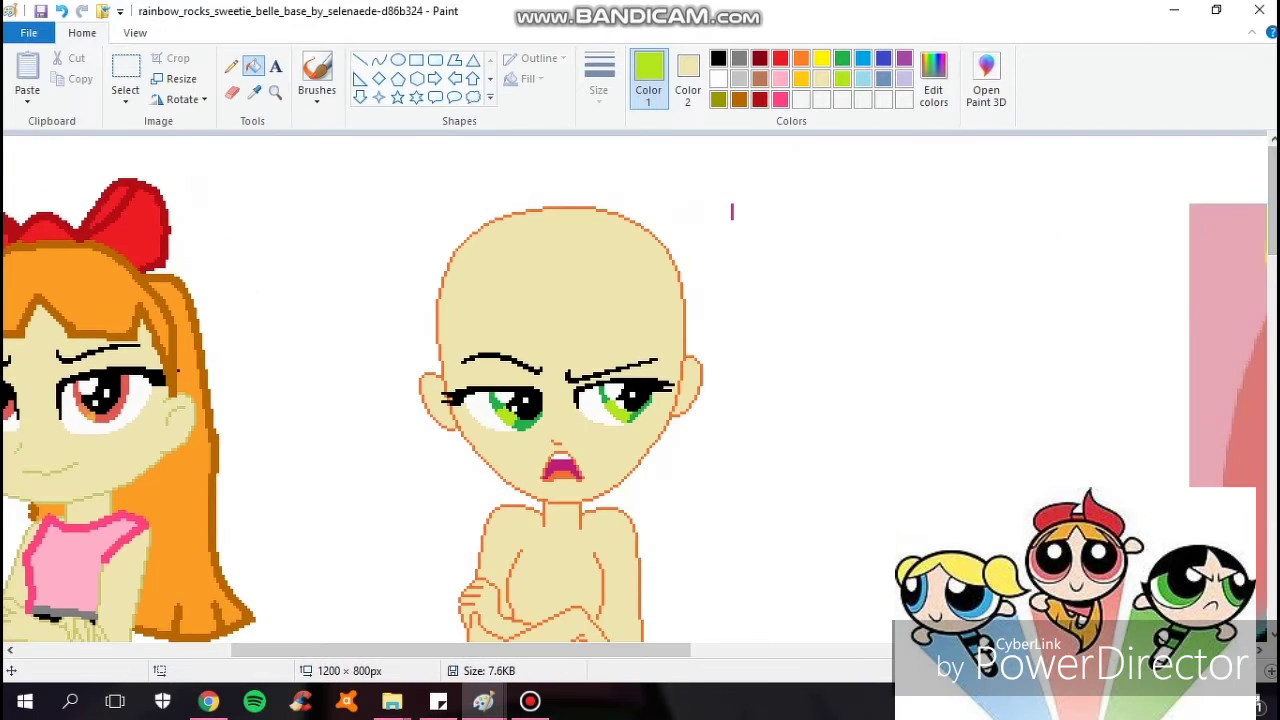
Trace gray hair outline curves over the crown and down both sides of the third figure's head to the ears
{"action": "left_click", "coordinate": [738, 58]}
{"action": "left_click", "coordinate": [379, 60]}
{"action": "left_click_drag", "start_coordinate": [580, 205], "coordinate": [688, 354]}
{"action": "mouse_move", "coordinate": [640, 250]}
{"action": "left_mouse_down"}
{"action": "mouse_move", "coordinate": [662, 228]}
{"action": "mouse_move", "coordinate": [670, 240]}
{"action": "left_mouse_up"}
{"action": "left_click_drag", "start_coordinate": [594, 201], "coordinate": [440, 368]}
{"action": "left_click_drag", "start_coordinate": [520, 219], "coordinate": [523, 240]}
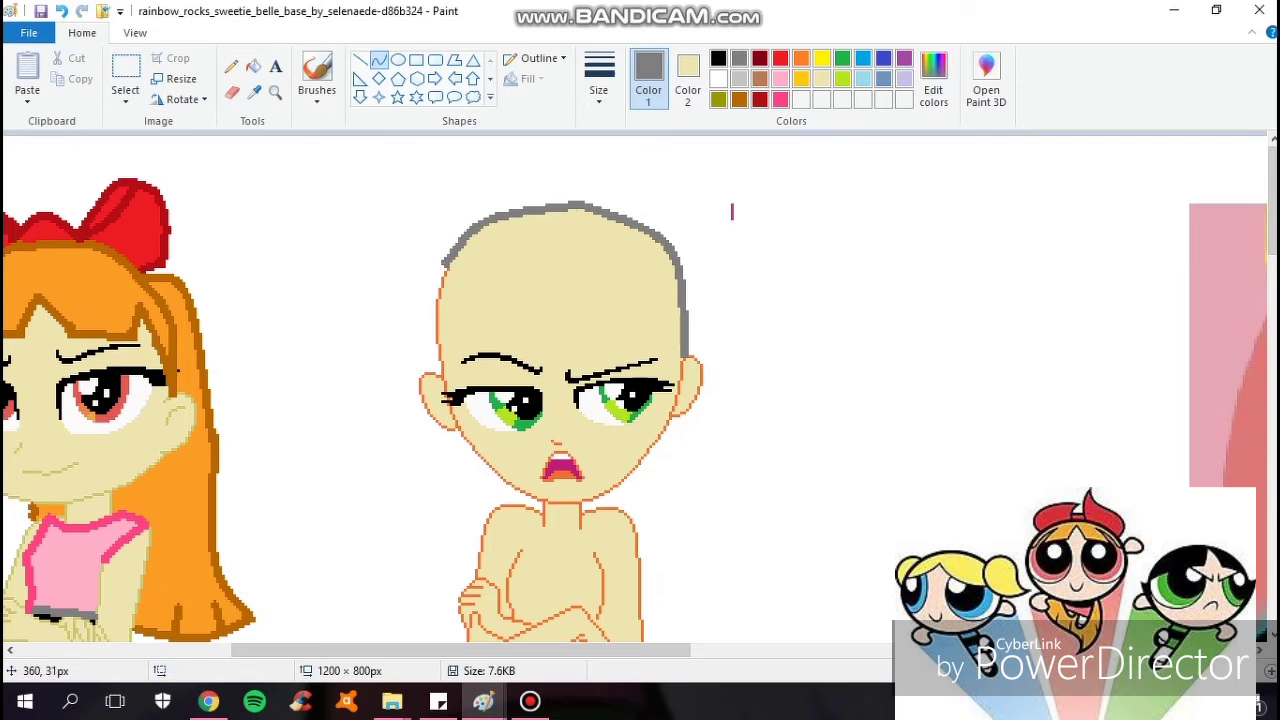
{"action": "mouse_move", "coordinate": [440, 262]}
{"action": "left_mouse_down"}
{"action": "mouse_move", "coordinate": [446, 372]}
{"action": "mouse_move", "coordinate": [436, 318]}
{"action": "left_mouse_up"}
Draw the third figure's gray fringe edge across the forehead with straight lines and a pointed notch in the center
{"action": "left_click_drag", "start_coordinate": [600, 324], "coordinate": [680, 306]}
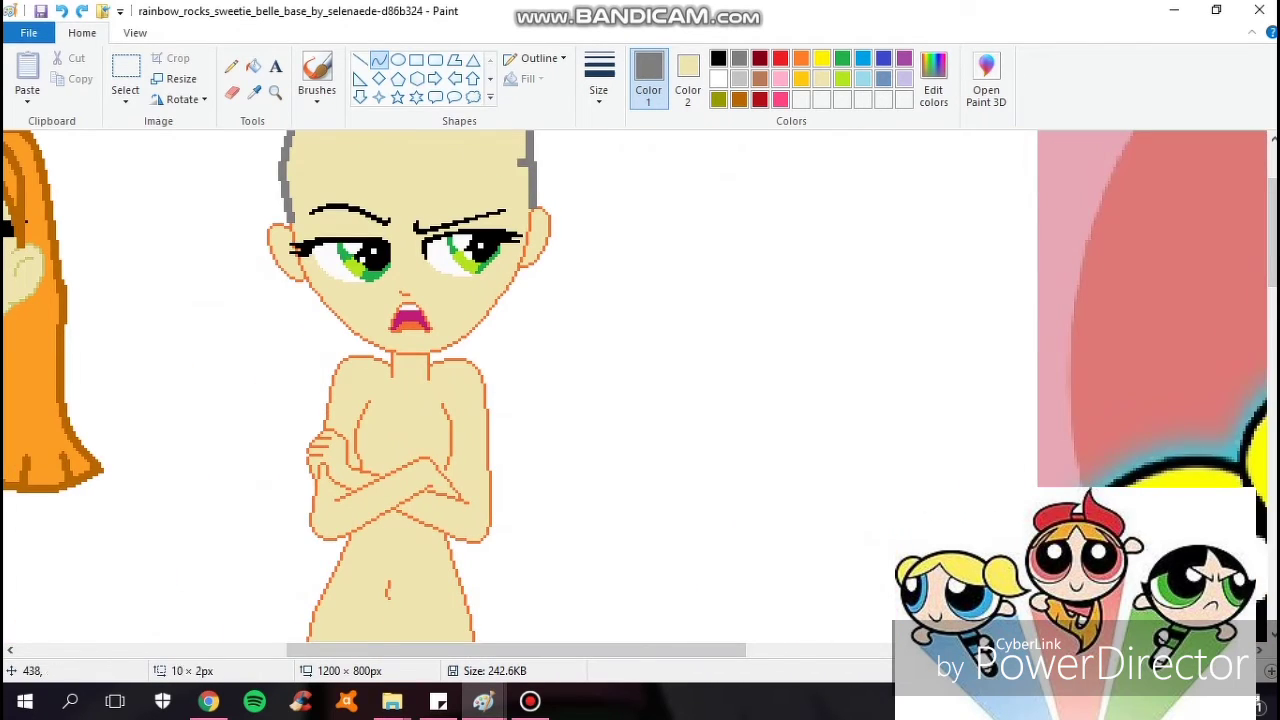
{"action": "left_click", "coordinate": [360, 59]}
{"action": "left_click_drag", "start_coordinate": [440, 244], "coordinate": [414, 194]}
{"action": "left_click_drag", "start_coordinate": [383, 236], "coordinate": [372, 245]}
{"action": "left_click_drag", "start_coordinate": [372, 245], "coordinate": [277, 245]}
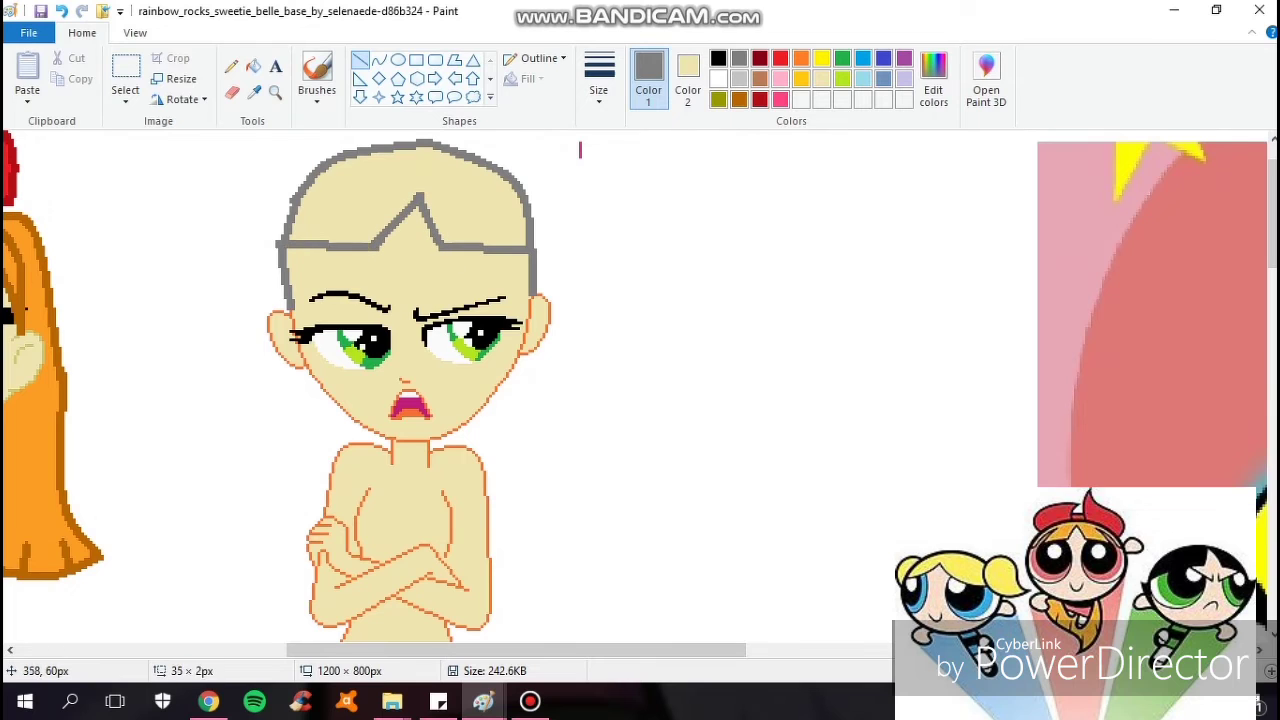
{"action": "left_click", "coordinate": [379, 59]}
{"action": "mouse_move", "coordinate": [488, 248]}
{"action": "left_mouse_down"}
{"action": "mouse_move", "coordinate": [671, 243]}
{"action": "mouse_move", "coordinate": [548, 352]}
{"action": "mouse_move", "coordinate": [693, 380]}
{"action": "left_mouse_up"}
{"action": "mouse_move", "coordinate": [282, 247]}
{"action": "left_mouse_down"}
{"action": "mouse_move", "coordinate": [171, 246]}
{"action": "mouse_move", "coordinate": [222, 325]}
{"action": "mouse_move", "coordinate": [215, 400]}
{"action": "left_mouse_up"}
{"action": "left_click", "coordinate": [61, 11]}
{"action": "left_click", "coordinate": [61, 11]}
Draw curved gray outlines for the third figure's flared side hair, from the pointed outer tips down to the chin
{"action": "left_click_drag", "start_coordinate": [672, 243], "coordinate": [600, 420]}
{"action": "left_click_drag", "start_coordinate": [282, 247], "coordinate": [378, 437]}
{"action": "left_click_drag", "start_coordinate": [300, 380], "coordinate": [240, 392]}
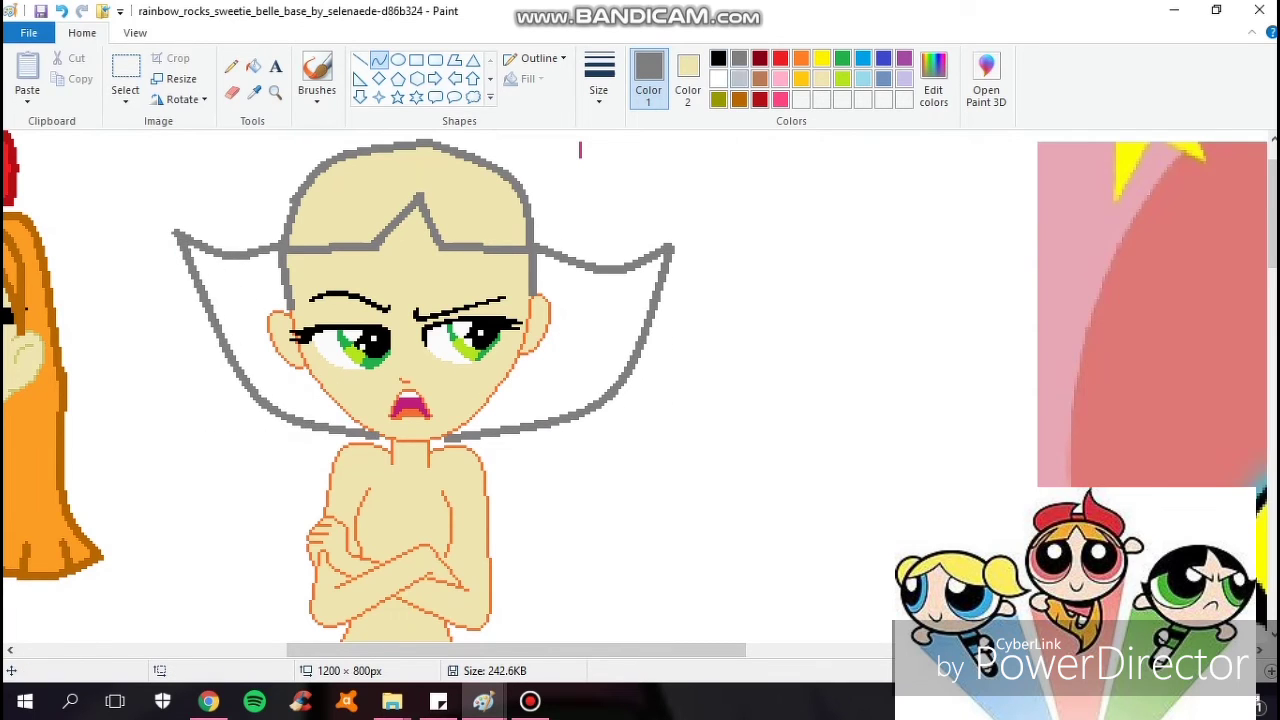
Fill the third figure's crown and flared side hair with black
{"action": "left_click", "coordinate": [718, 58]}
{"action": "left_click", "coordinate": [254, 66]}
{"action": "left_click", "coordinate": [410, 190]}
{"action": "left_click", "coordinate": [205, 280]}
Add a lighter green to the palette and draw the third figure's curved dress neckline in the darker green
{"action": "left_click", "coordinate": [933, 80]}
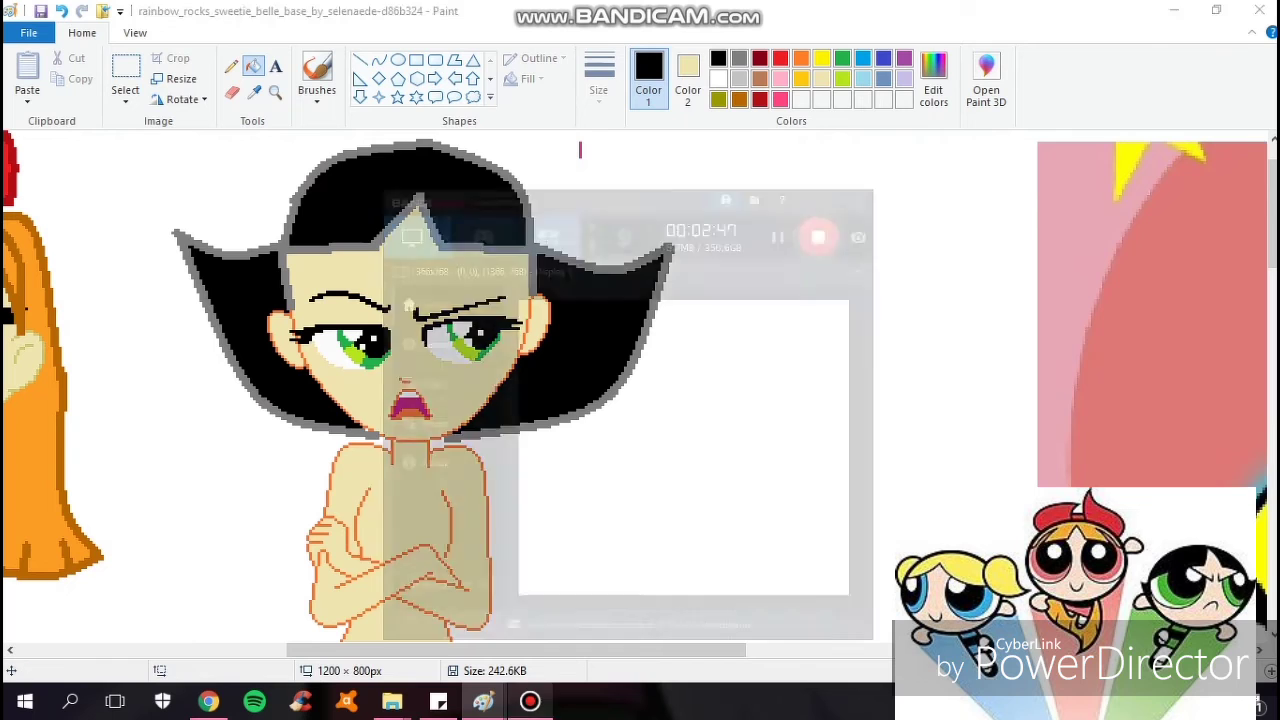
{"action": "left_click", "coordinate": [832, 302]}
{"action": "left_click", "coordinate": [469, 476]}
{"action": "left_click", "coordinate": [378, 58]}
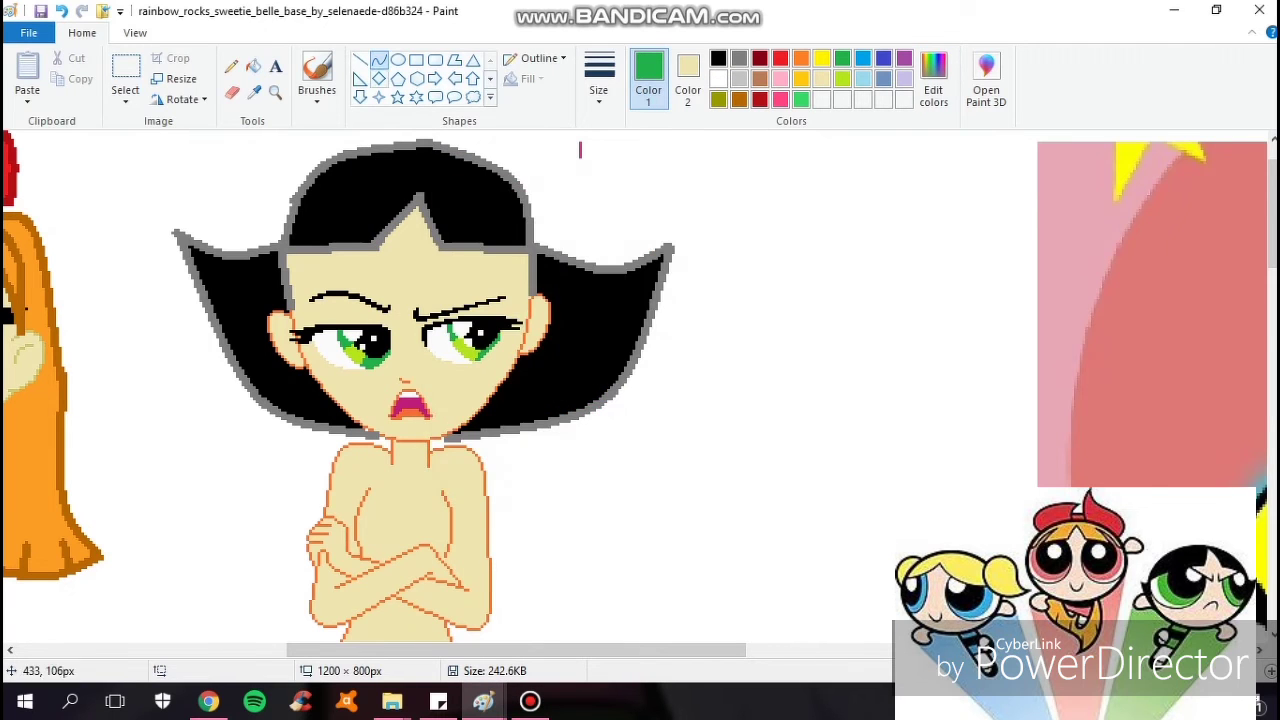
{"action": "scroll", "coordinate": [500, 390], "scroll_direction": "down", "scroll_amount": 5}
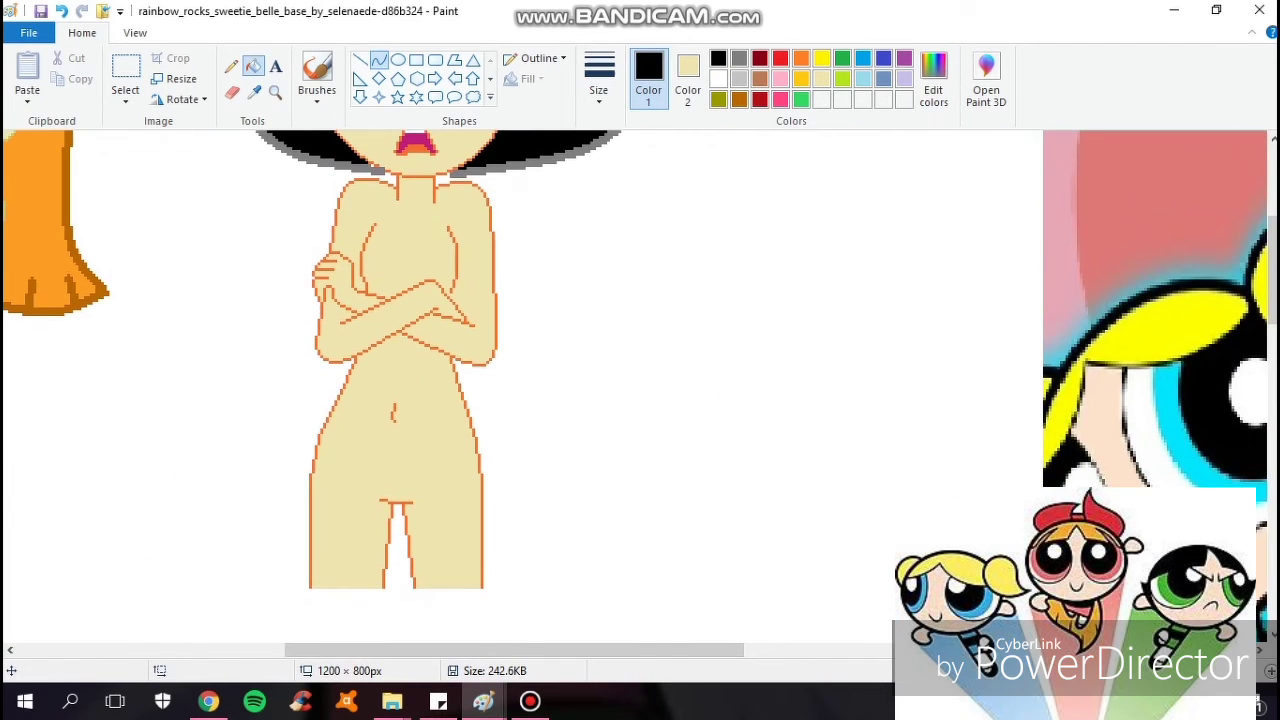
{"action": "left_click_drag", "start_coordinate": [380, 180], "coordinate": [461, 179]}
{"action": "left_click_drag", "start_coordinate": [421, 180], "coordinate": [421, 206]}
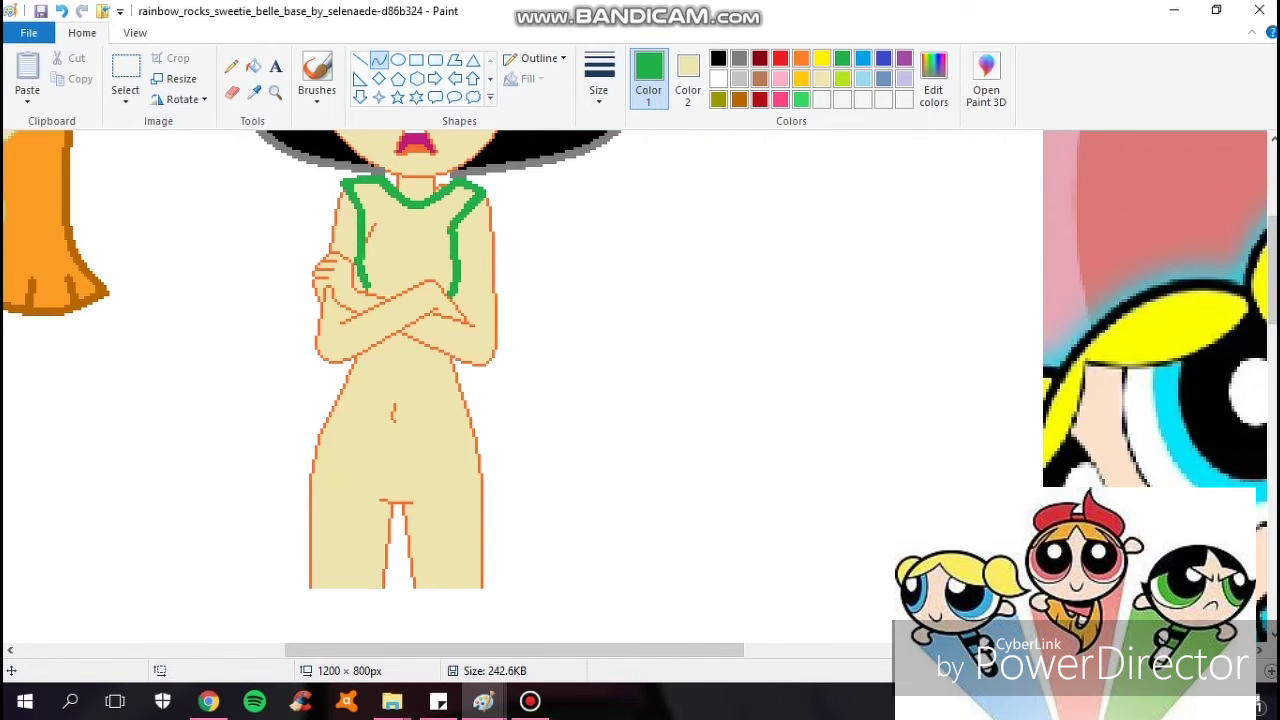
Draw both skirt sides of the third figure's dress in dark green, curved along the hips from the waist to the legs' lower edge
{"action": "left_click_drag", "start_coordinate": [452, 358], "coordinate": [484, 590]}
{"action": "left_click_drag", "start_coordinate": [468, 474], "coordinate": [495, 474]}
{"action": "left_click_drag", "start_coordinate": [357, 358], "coordinate": [310, 590]}
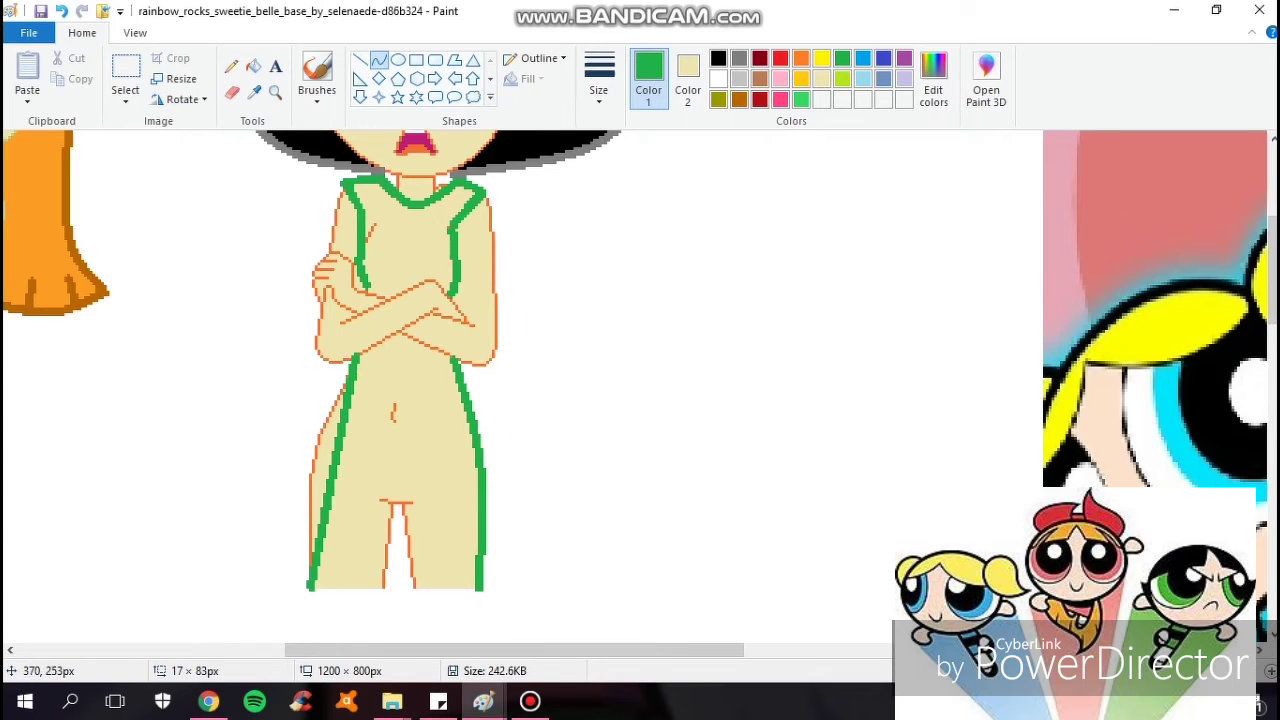
{"action": "left_click_drag", "start_coordinate": [333, 474], "coordinate": [310, 474]}
Fill the third figure's bodice and skirt with the lighter green and cover the leftover body lines
{"action": "left_click", "coordinate": [254, 66]}
{"action": "left_click", "coordinate": [410, 240]}
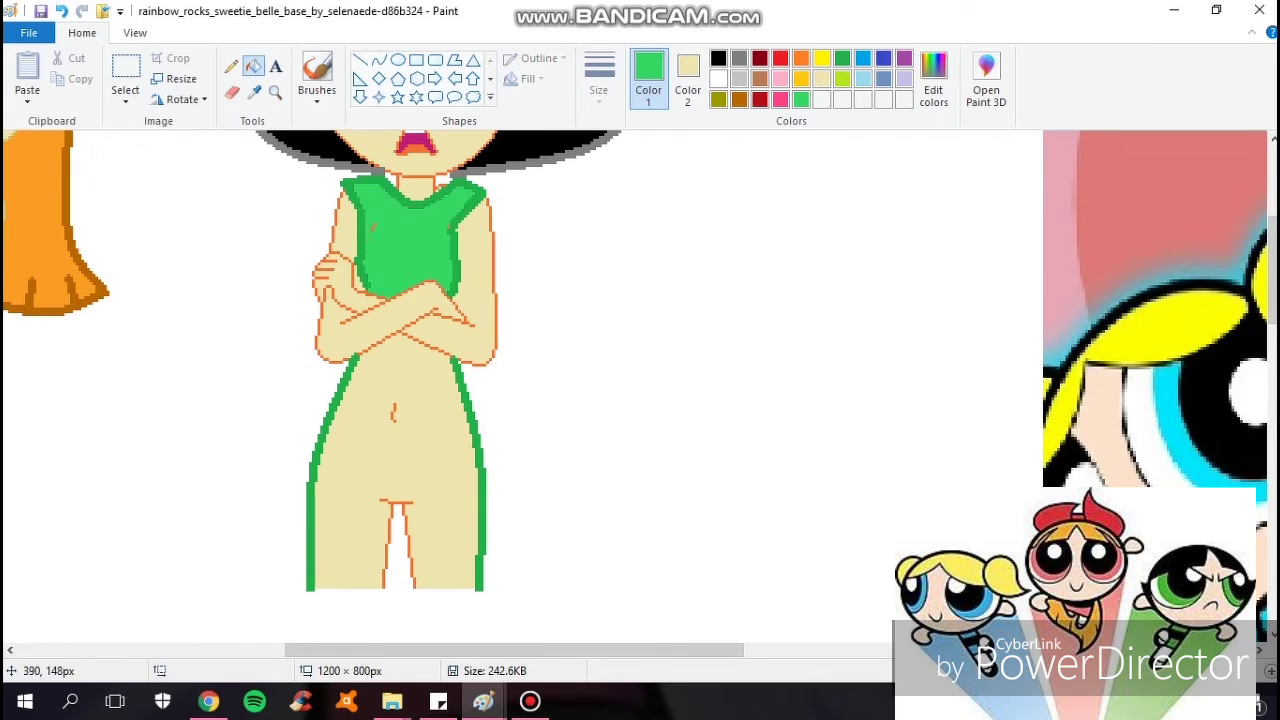
{"action": "left_click", "coordinate": [420, 440]}
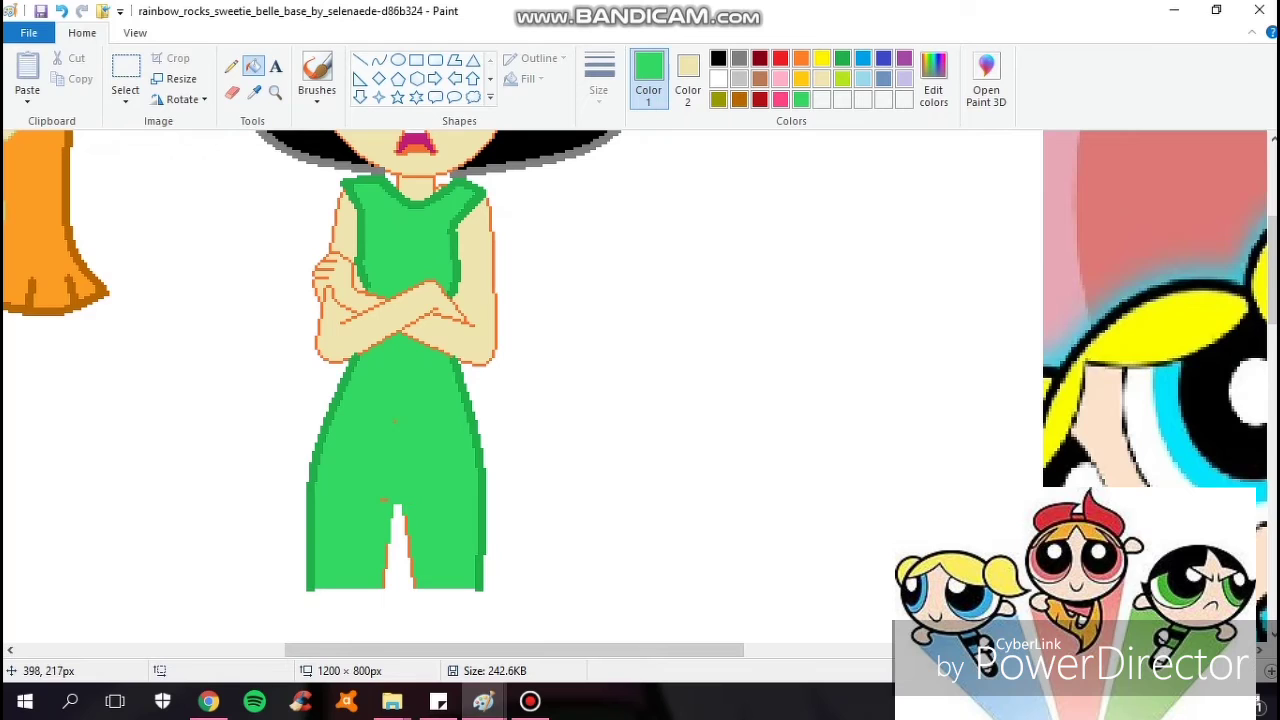
{"action": "key", "text": "ctrl+z"}
Close the third figure's skirt with a straight dark green hem and fill the gap between the legs with the lighter green
{"action": "left_click", "coordinate": [379, 59]}
{"action": "left_click", "coordinate": [313, 590]}
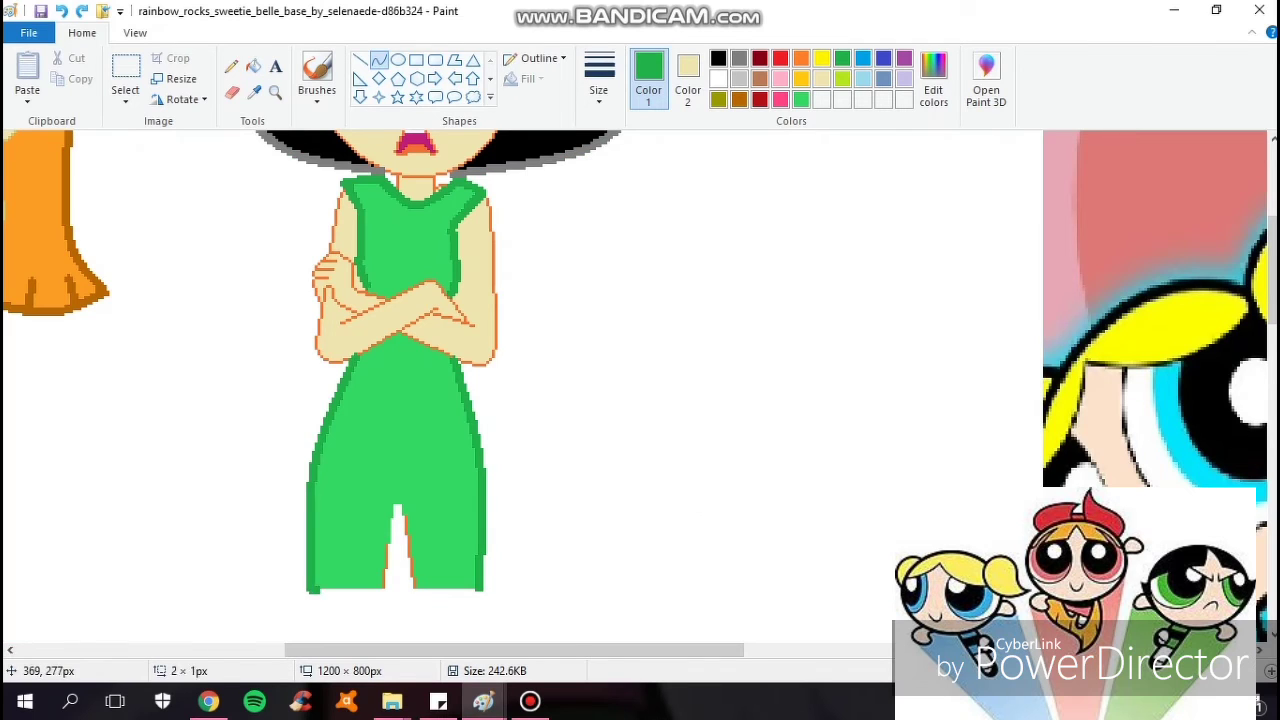
{"action": "key", "text": "Escape"}
{"action": "left_click", "coordinate": [360, 59]}
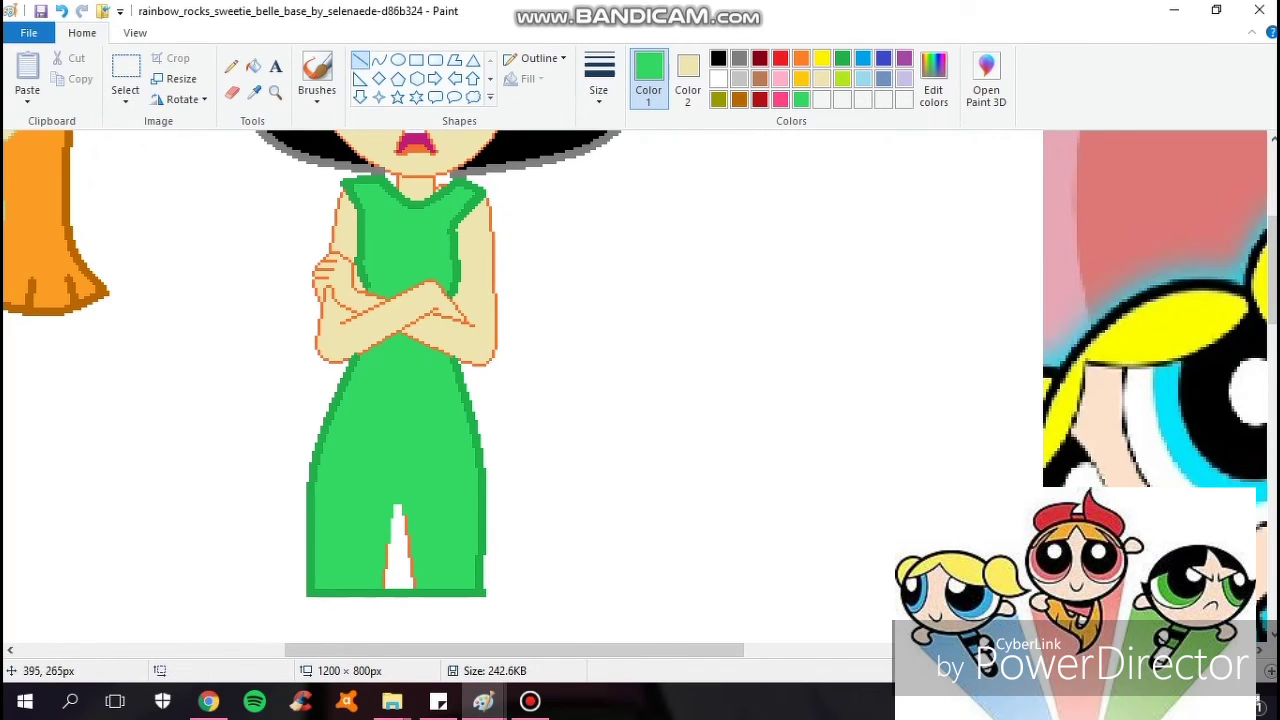
{"action": "left_click", "coordinate": [253, 66]}
{"action": "left_click", "coordinate": [398, 570]}
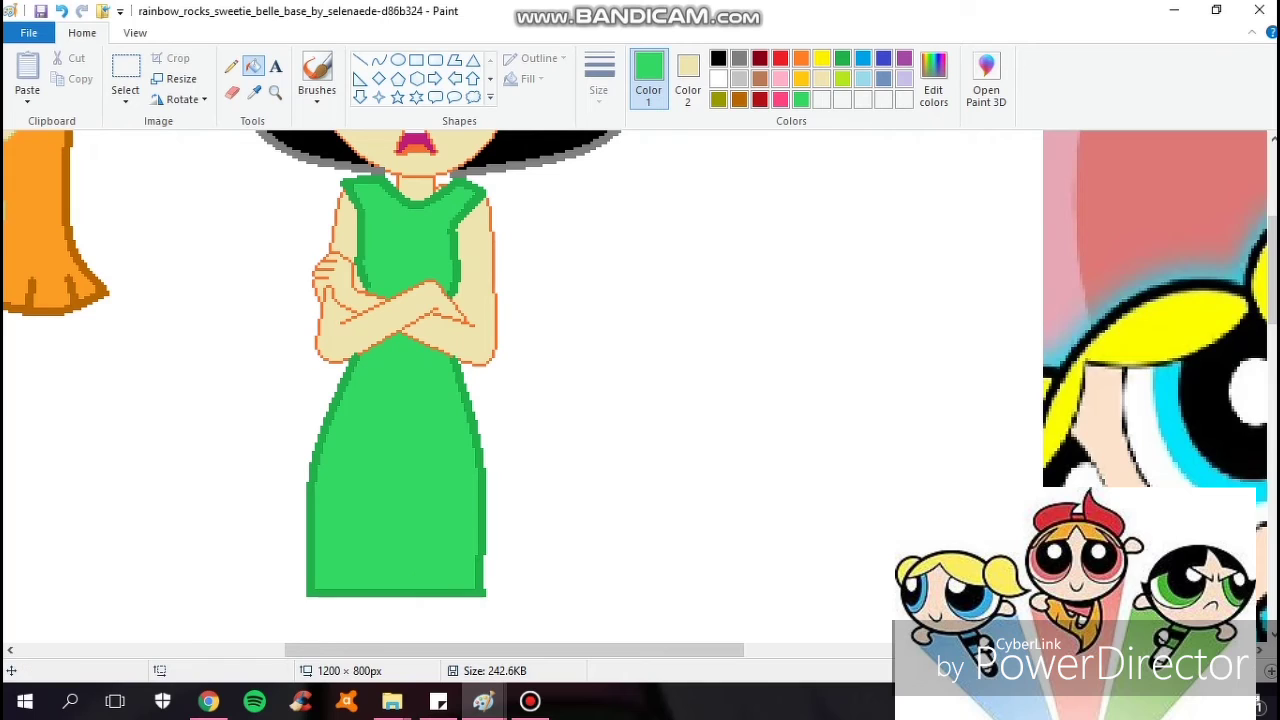
Draw a gray curved belt edge across the third figure's waist and fill the area above it with black
{"action": "left_click", "coordinate": [739, 58]}
{"action": "left_click", "coordinate": [379, 59]}
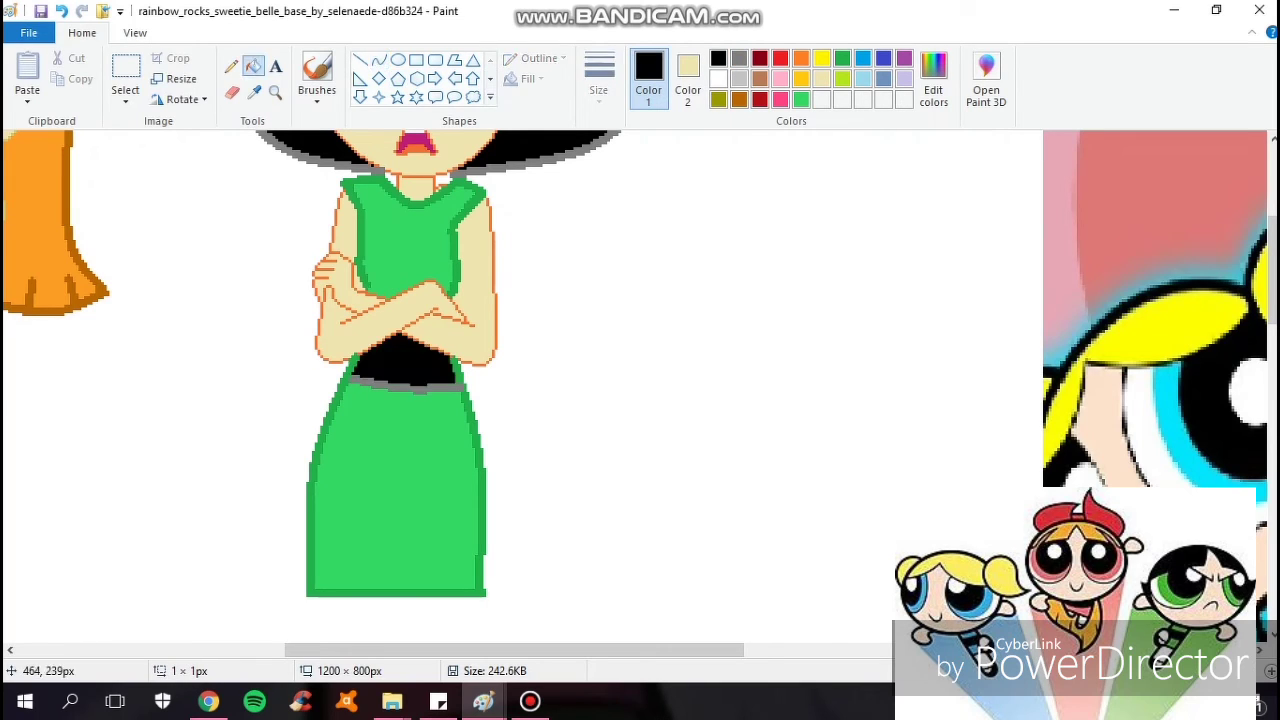
{"action": "left_click", "coordinate": [530, 701]}
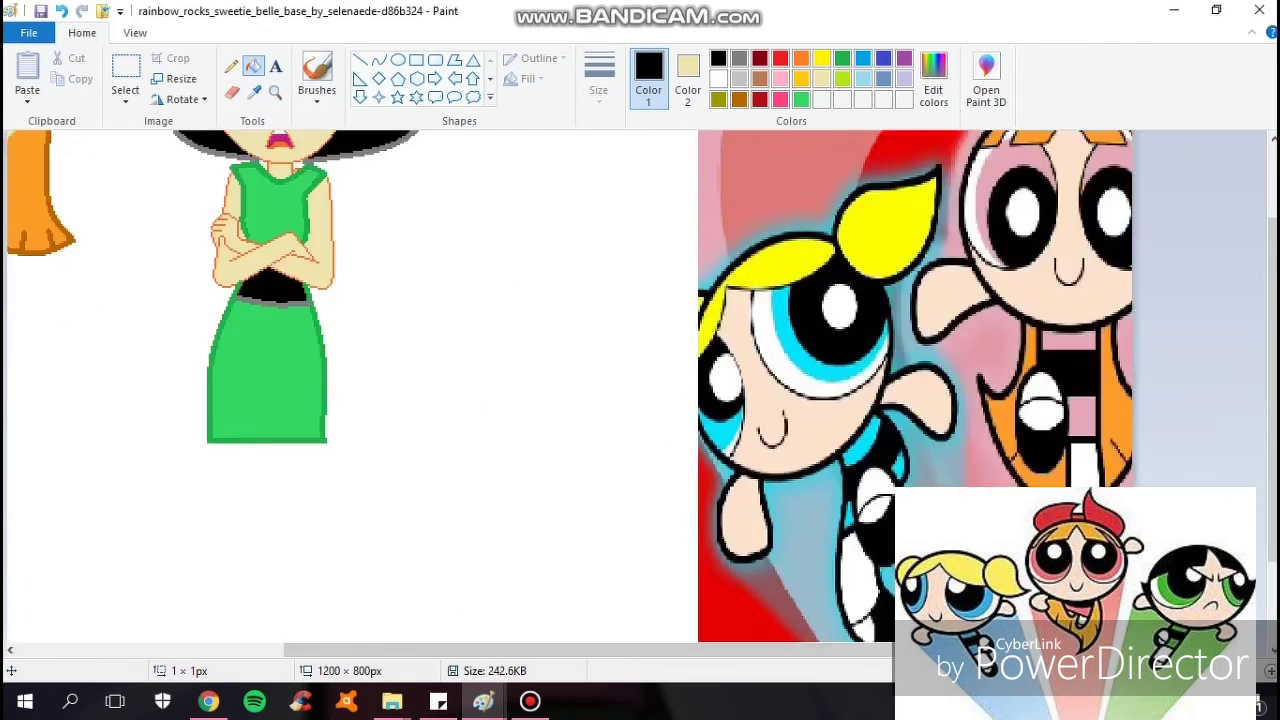
Reduce the canvas to 502 × 281 px so it holds only the three finished figures without the reference picture
{"action": "scroll", "coordinate": [640, 390], "scroll_direction": "down", "scroll_amount": 2}
{"action": "key", "text": "ctrl+z"}
{"action": "key", "text": "ctrl+z"}
{"action": "key", "text": "ctrl+z"}
{"action": "key", "text": "ctrl+z"}
{"action": "key", "text": "ctrl+z"}
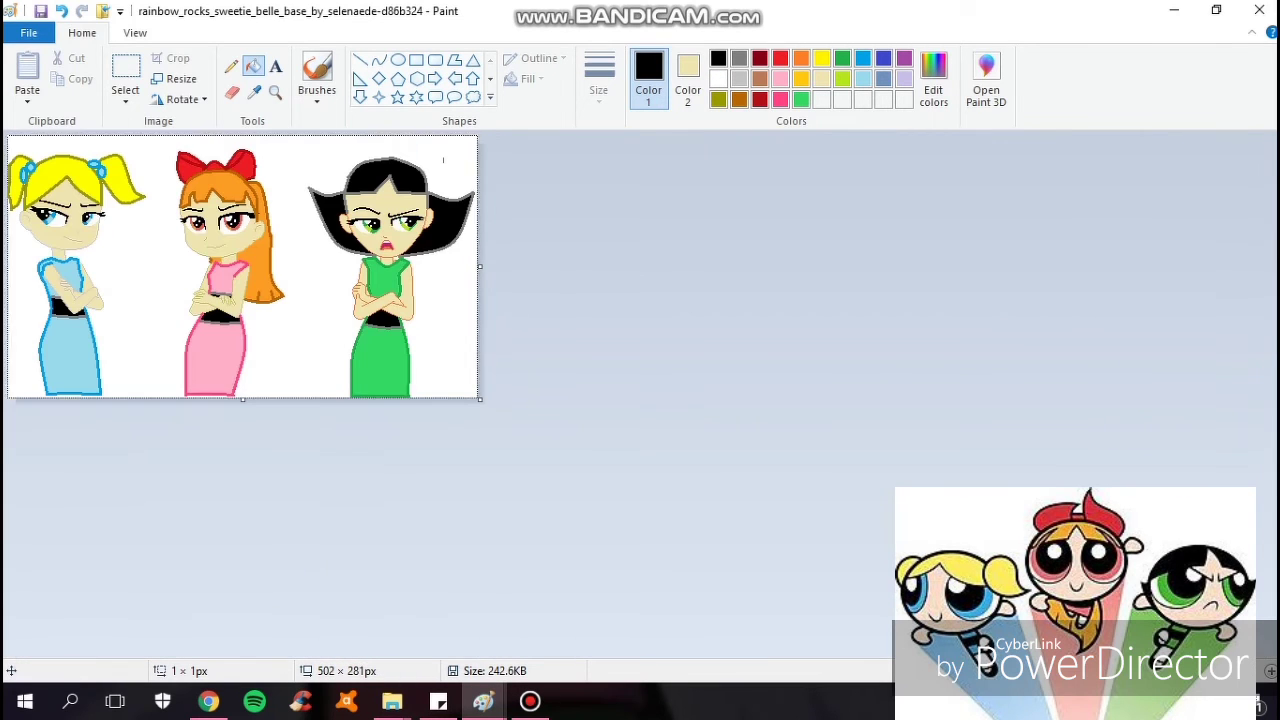
{"action": "key", "text": "ctrl+z"}
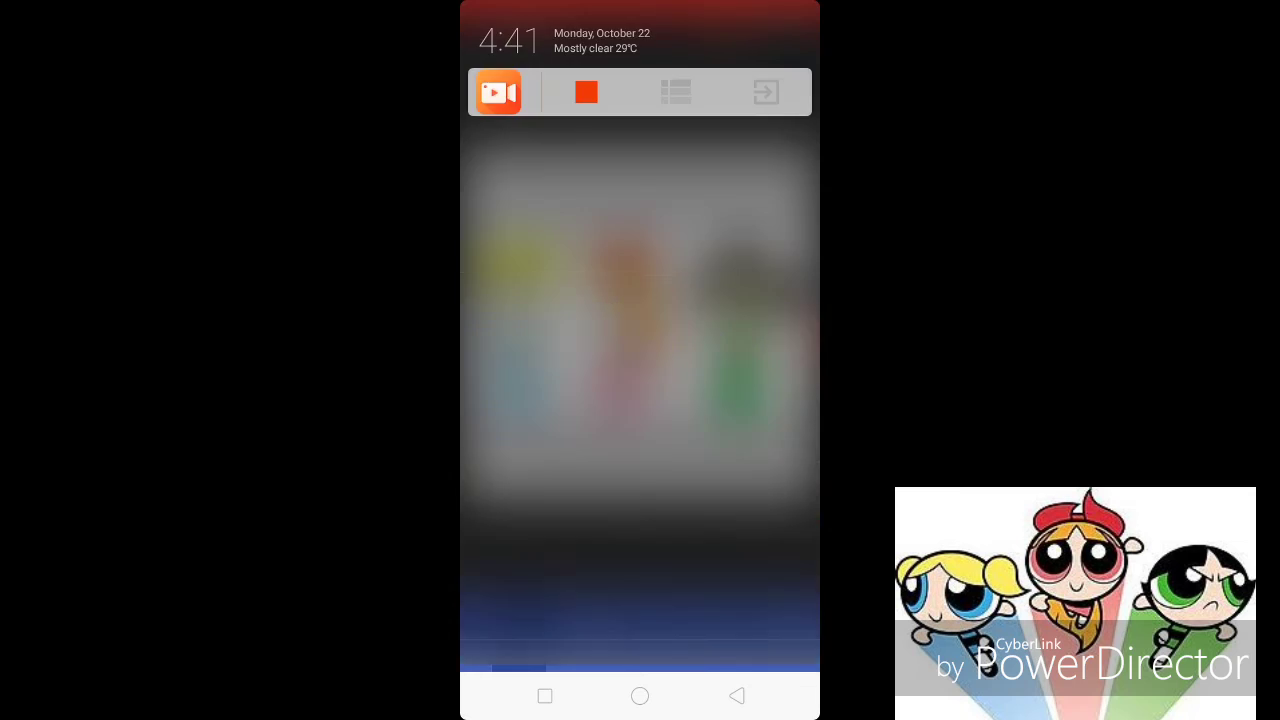
Switch to the mobile photo editor and give the square picture of the three figures a magenta background
{"action": "left_click", "coordinate": [658, 570]}
{"action": "left_click", "coordinate": [766, 571]}
Add the text "Bubbles" in blue and place it above the first figure
{"action": "left_click", "coordinate": [531, 630]}
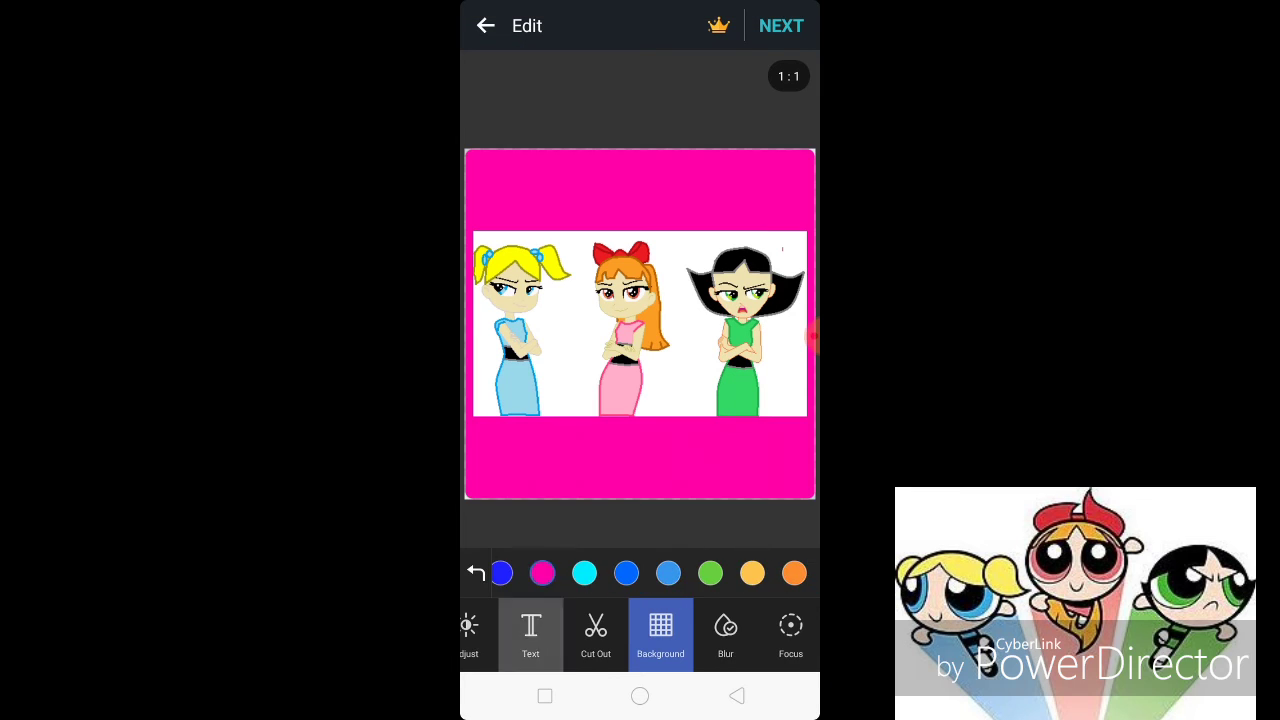
{"action": "type", "text": "Bubbles"}
{"action": "left_click", "coordinate": [794, 377]}
{"action": "left_click", "coordinate": [476, 634]}
{"action": "left_click_drag", "start_coordinate": [637, 318], "coordinate": [518, 214]}
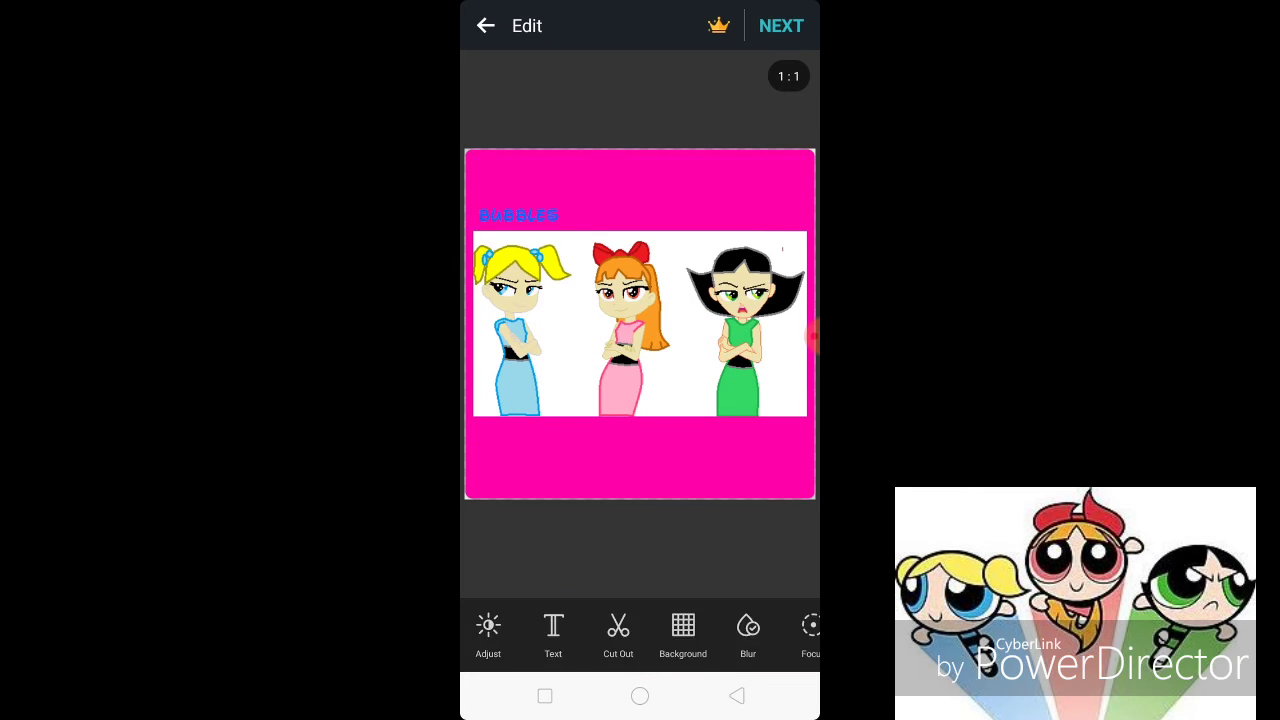
Add the text "Blossom" in light pink and place it above the second figure
{"action": "left_click", "coordinate": [554, 623]}
{"action": "type", "text": "Blossom"}
{"action": "left_click", "coordinate": [791, 374]}
{"action": "left_click", "coordinate": [702, 630]}
{"action": "left_click", "coordinate": [622, 572]}
{"action": "left_click", "coordinate": [476, 634]}
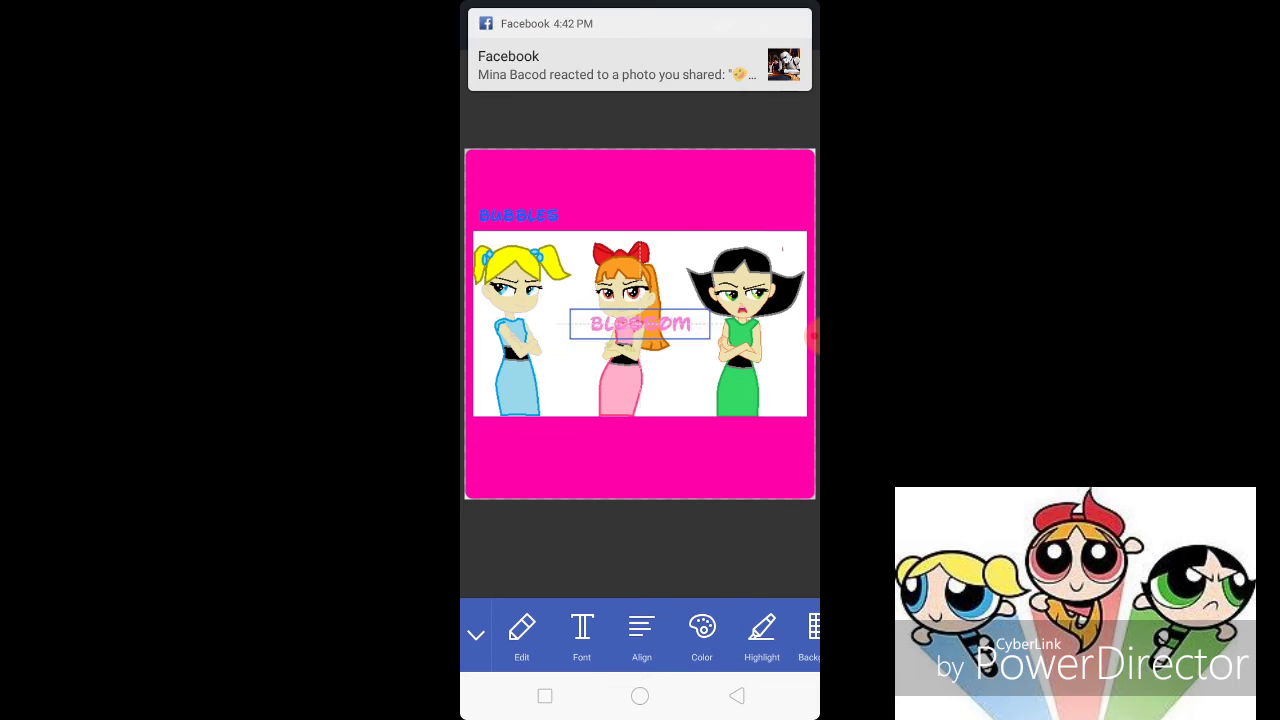
{"action": "left_click_drag", "start_coordinate": [640, 323], "coordinate": [623, 212]}
Add the text "Buttercup" in green and place it above the third figure
{"action": "left_click", "coordinate": [554, 628]}
{"action": "type", "text": "Buttercup"}
{"action": "left_click", "coordinate": [794, 377]}
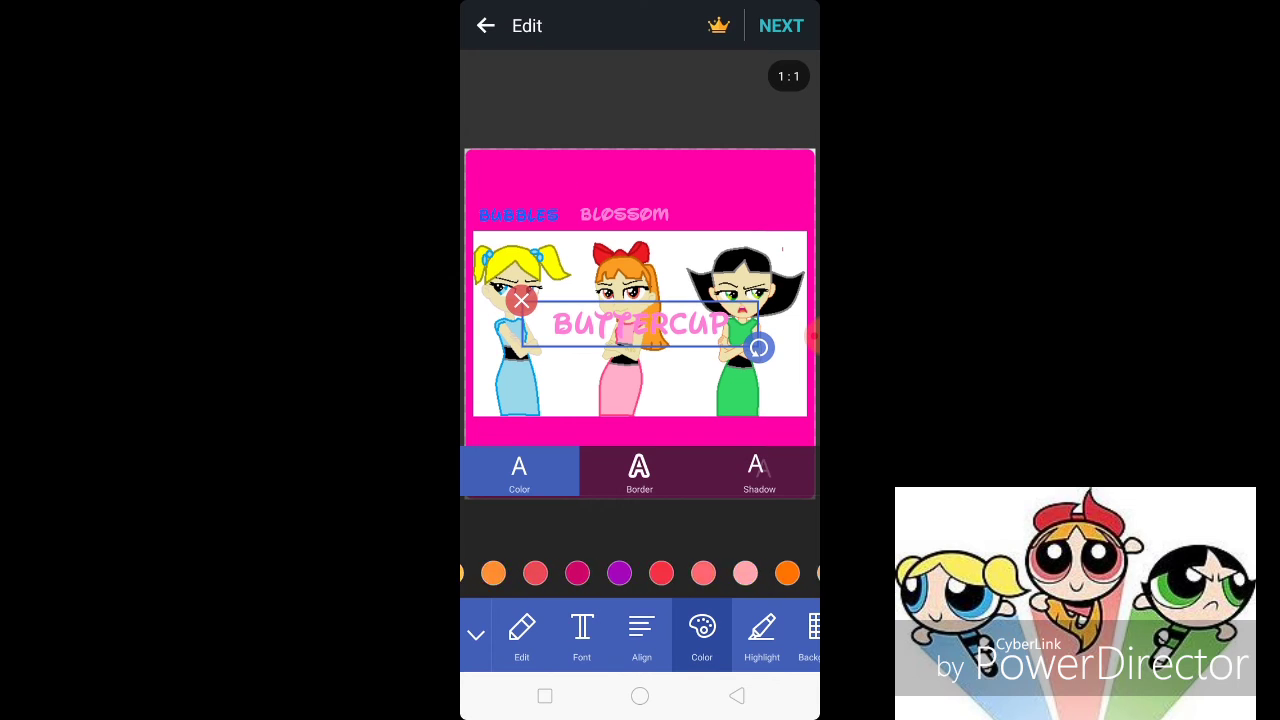
{"action": "left_click", "coordinate": [571, 573]}
{"action": "left_click", "coordinate": [476, 634]}
{"action": "left_click", "coordinate": [476, 634]}
{"action": "left_click_drag", "start_coordinate": [640, 323], "coordinate": [735, 214]}
Add the title "The Powerpuff Girls" and center it below the three figures
{"action": "left_click", "coordinate": [554, 628]}
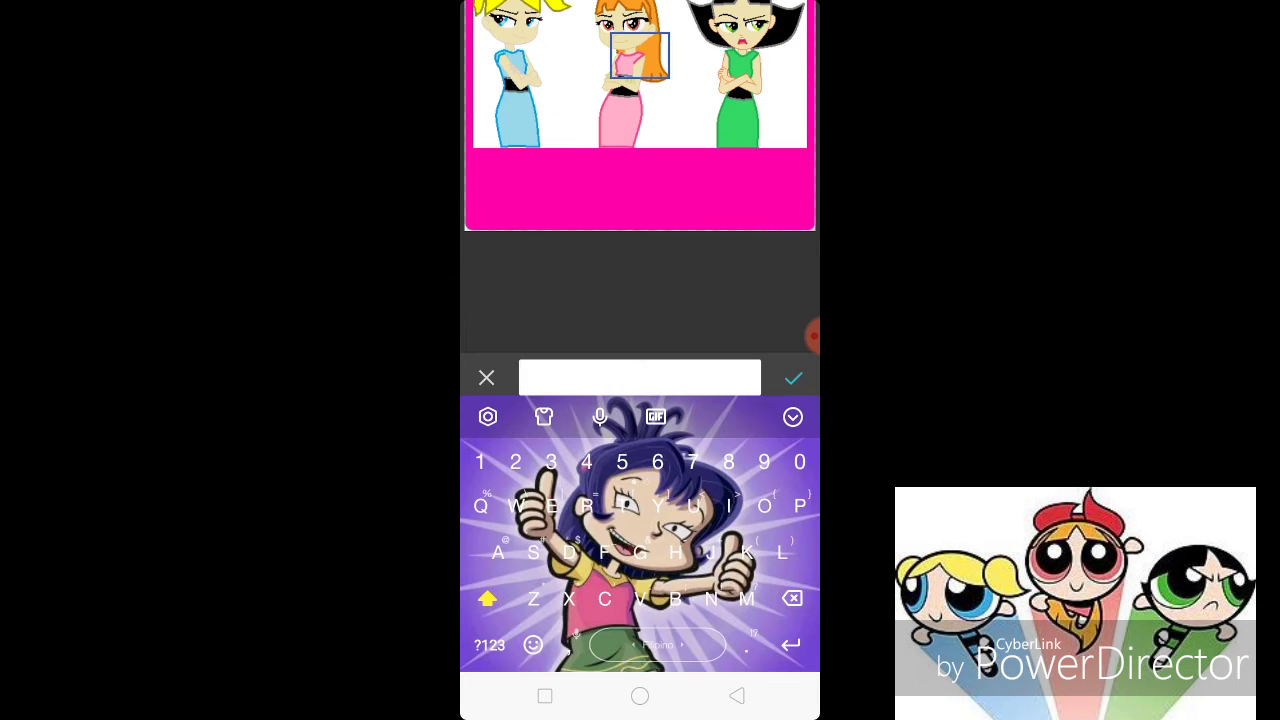
{"action": "type", "text": "The Powerpuff Girls"}
{"action": "left_click", "coordinate": [794, 377]}
{"action": "left_click_drag", "start_coordinate": [640, 323], "coordinate": [640, 441]}
{"action": "left_click", "coordinate": [476, 634]}
Color the title magenta, replace the plain background with a multicolored polka-dot pattern and proceed with the finished picture
{"action": "left_click", "coordinate": [736, 570]}
{"action": "left_click", "coordinate": [683, 628]}
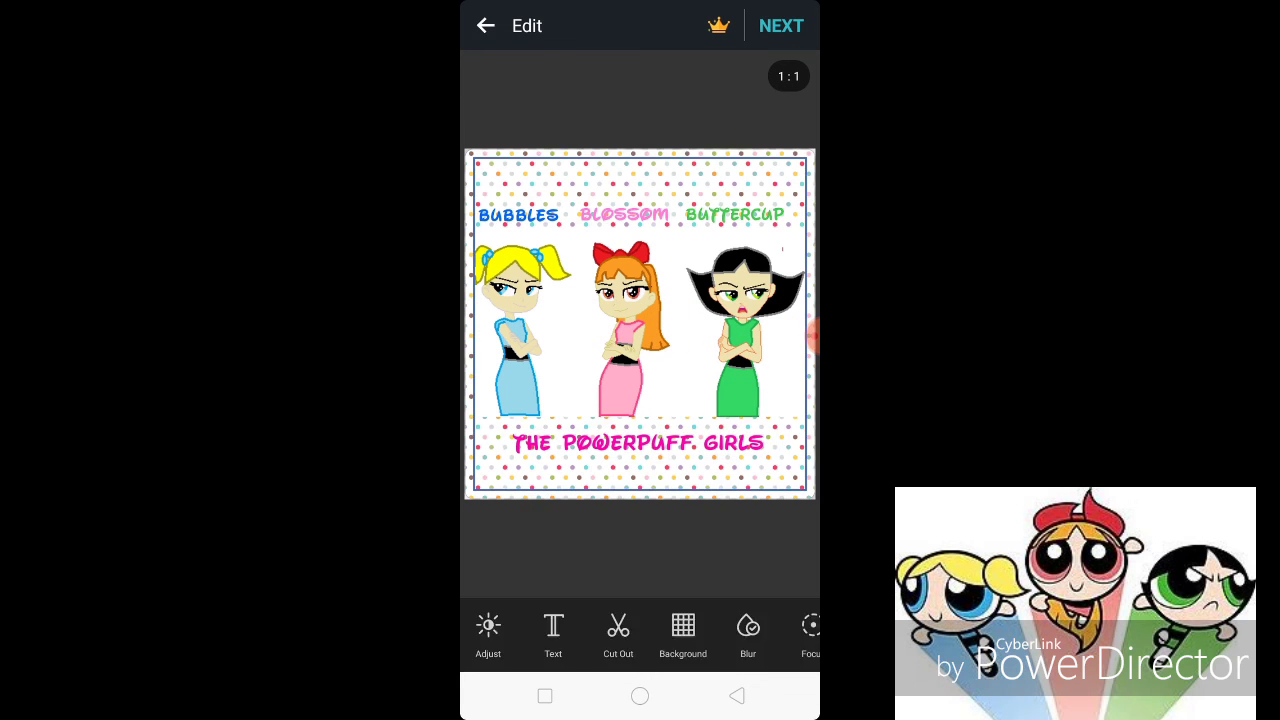
{"action": "left_click", "coordinate": [781, 26]}
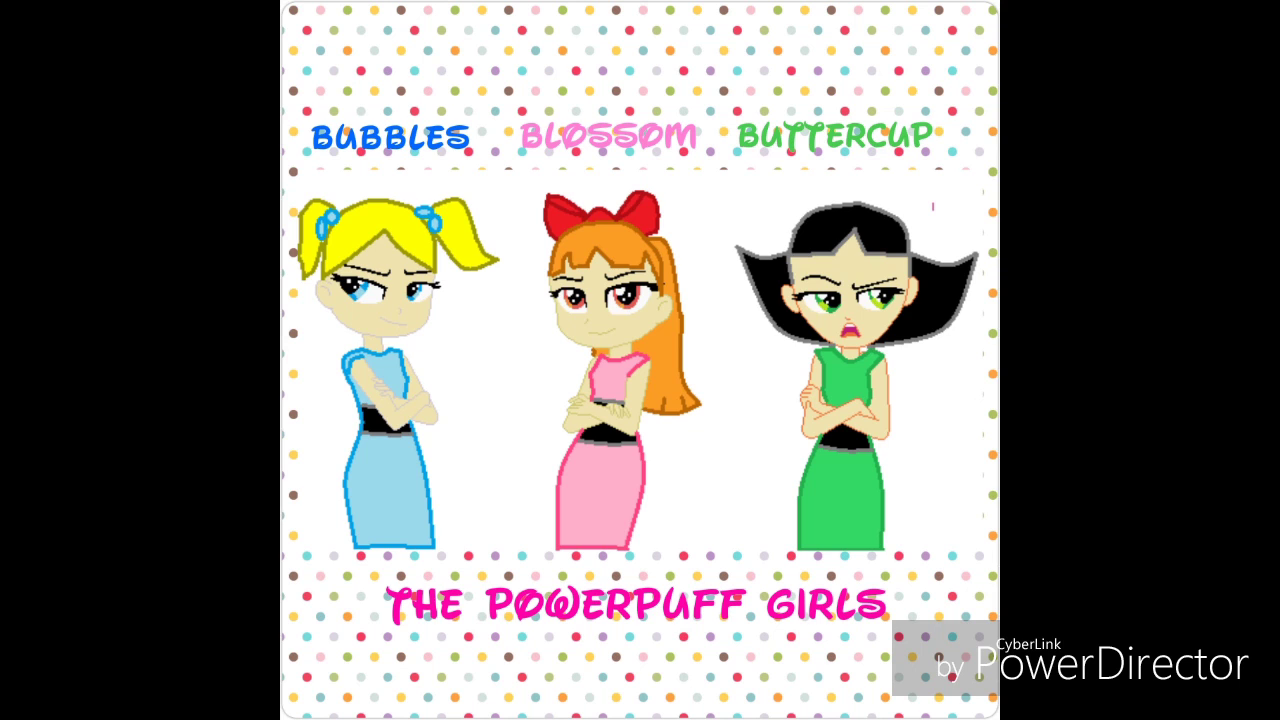